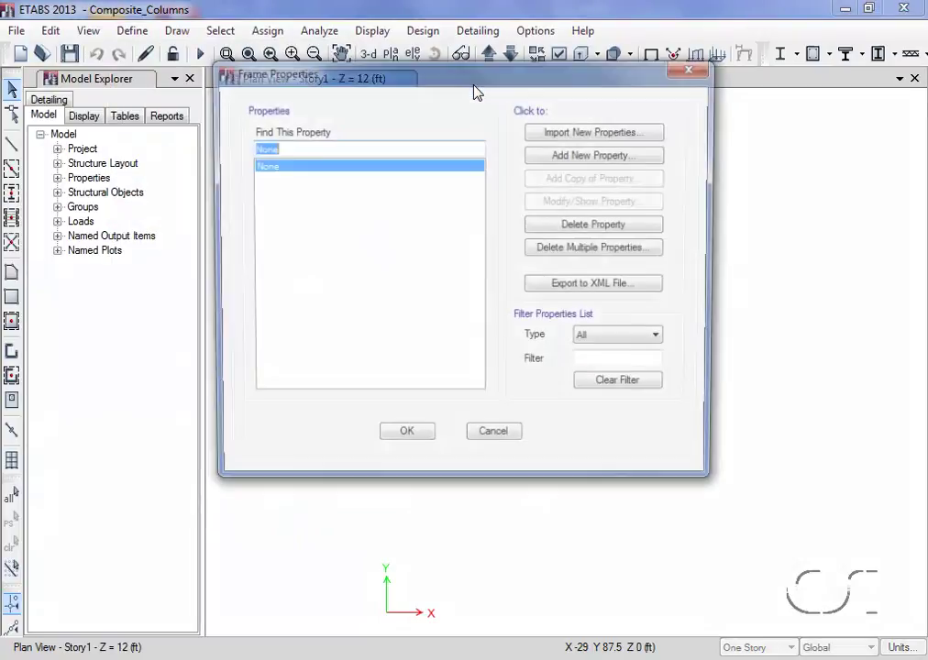
Add a steel composite filled tube frame section named Composite_Column_1 with A992Fy50 as its material
{"action": "left_click", "coordinate": [578, 157]}
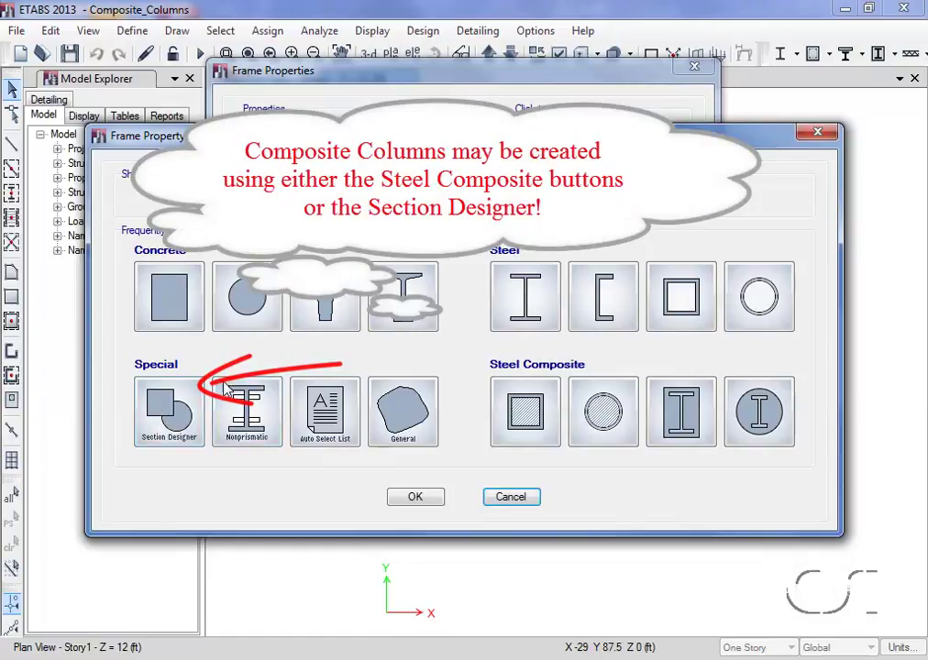
{"action": "left_click", "coordinate": [528, 413]}
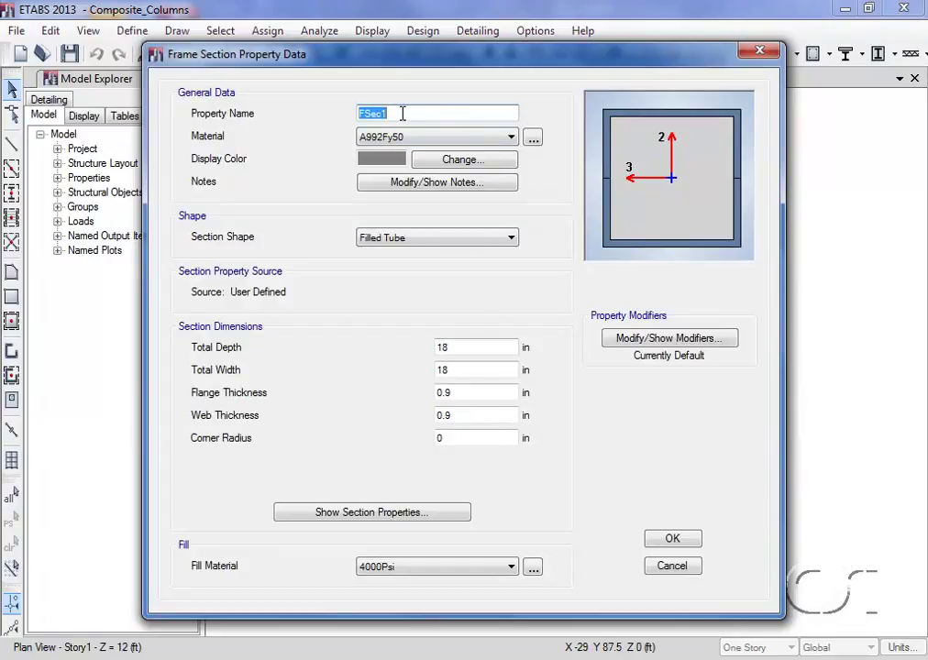
{"action": "type", "text": "Composite_C"}
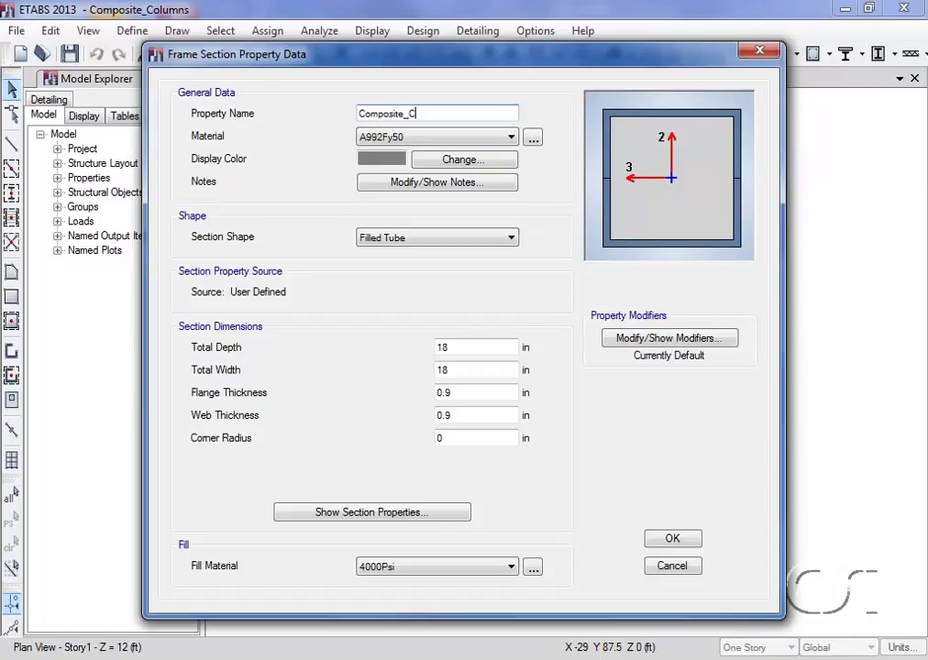
{"action": "type", "text": "olumn_1"}
{"action": "left_click", "coordinate": [443, 140]}
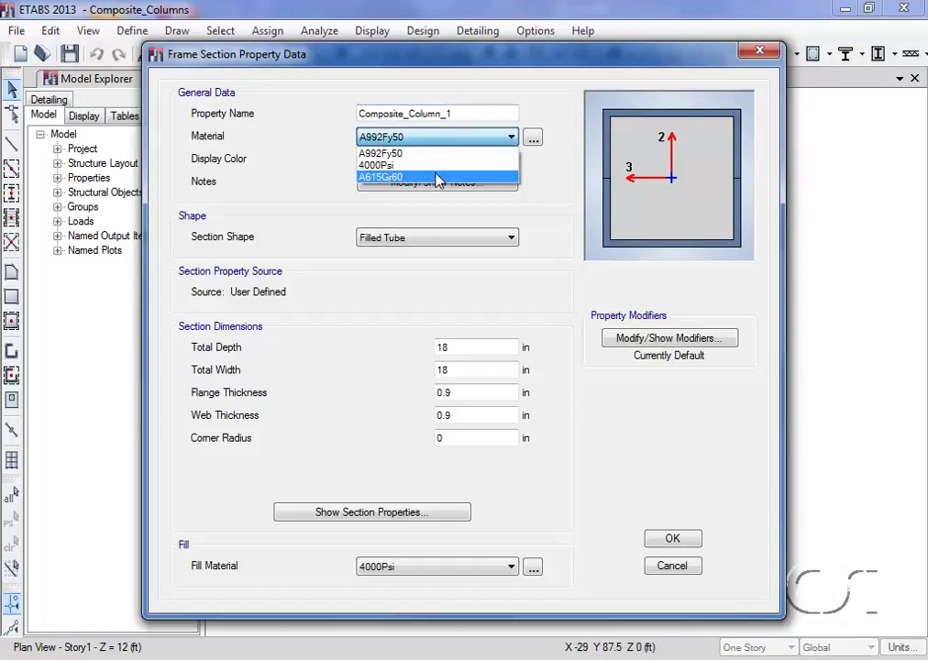
{"action": "left_click", "coordinate": [435, 154]}
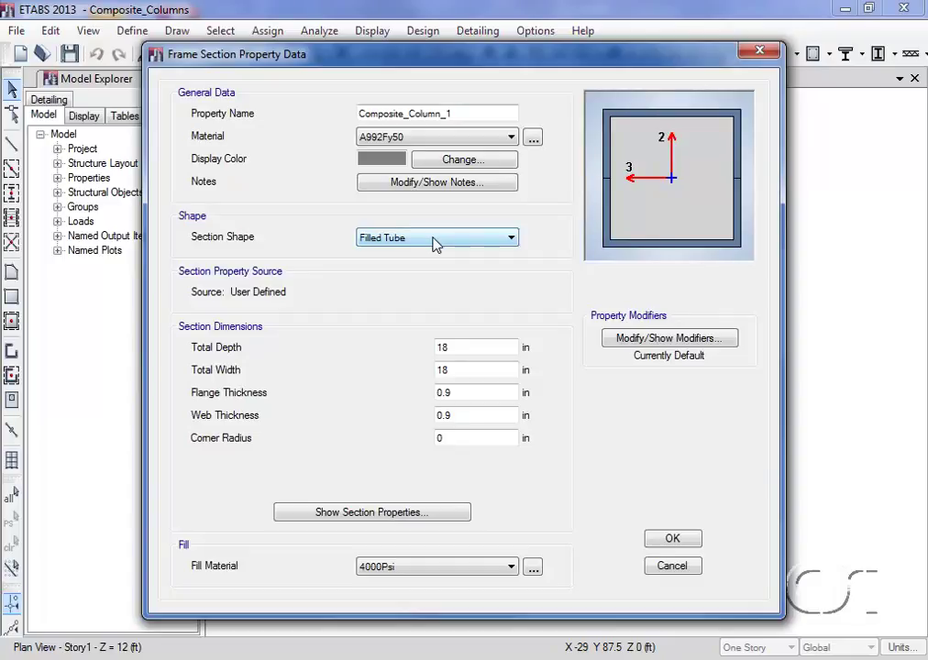
Set the filled tube's total depth and width to 24 in and its flange and web thickness to 1 in
{"action": "double_click", "coordinate": [456, 346]}
{"action": "type", "text": "24"}
{"action": "double_click", "coordinate": [451, 369]}
{"action": "type", "text": "24"}
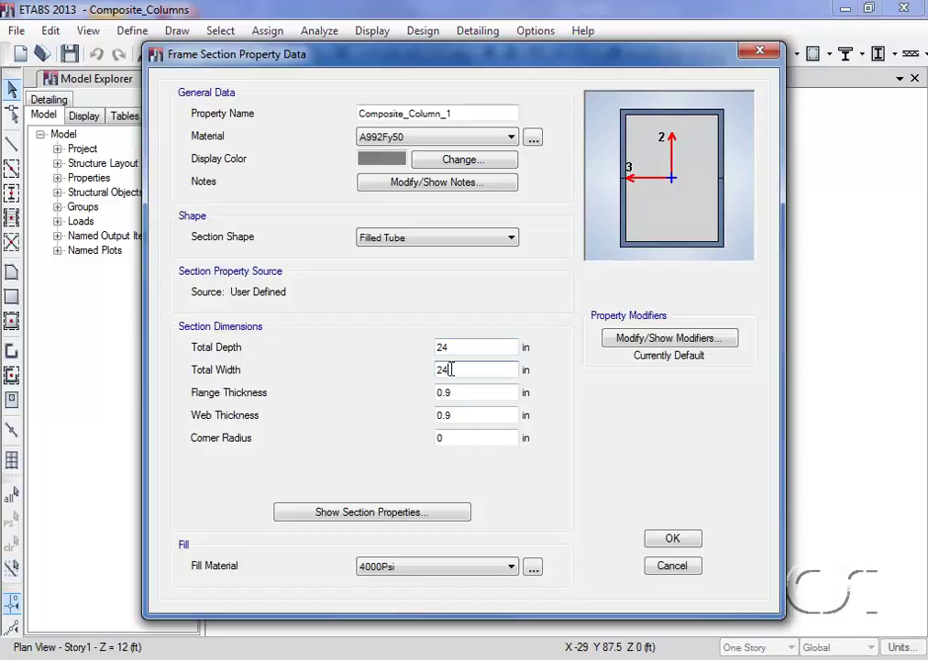
{"action": "double_click", "coordinate": [455, 392]}
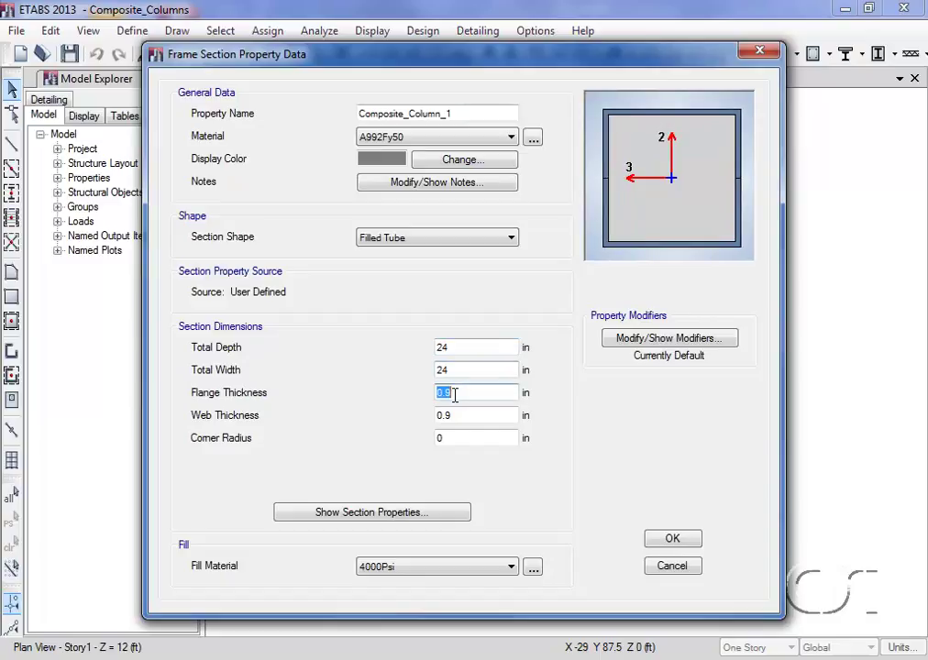
{"action": "type", "text": "1"}
{"action": "double_click", "coordinate": [454, 415]}
{"action": "type", "text": "1"}
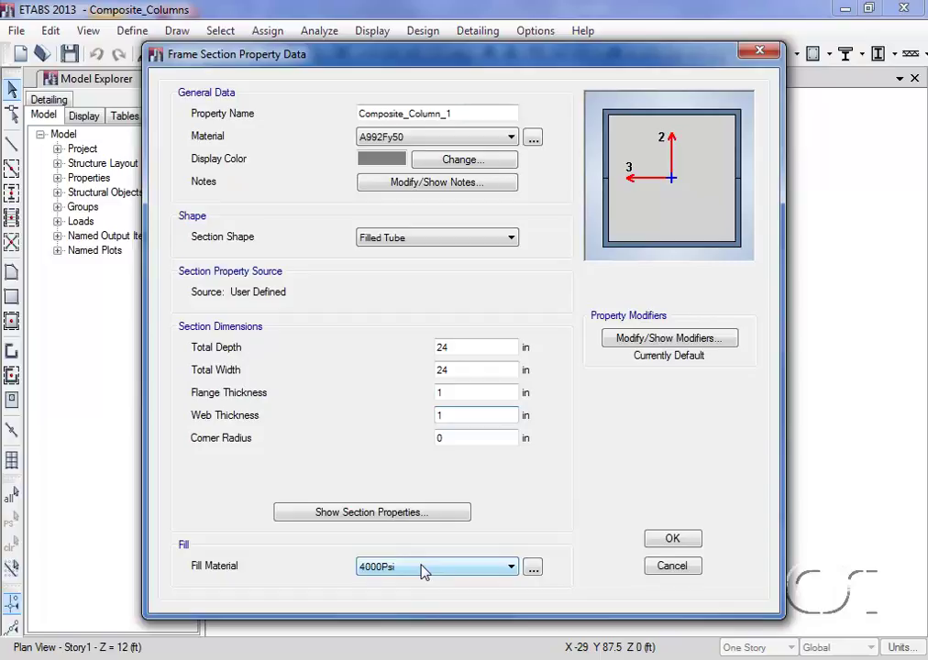
Review the filled tube's calculated section properties with 4000Psi as base material, and accept the new section
{"action": "left_click", "coordinate": [403, 512]}
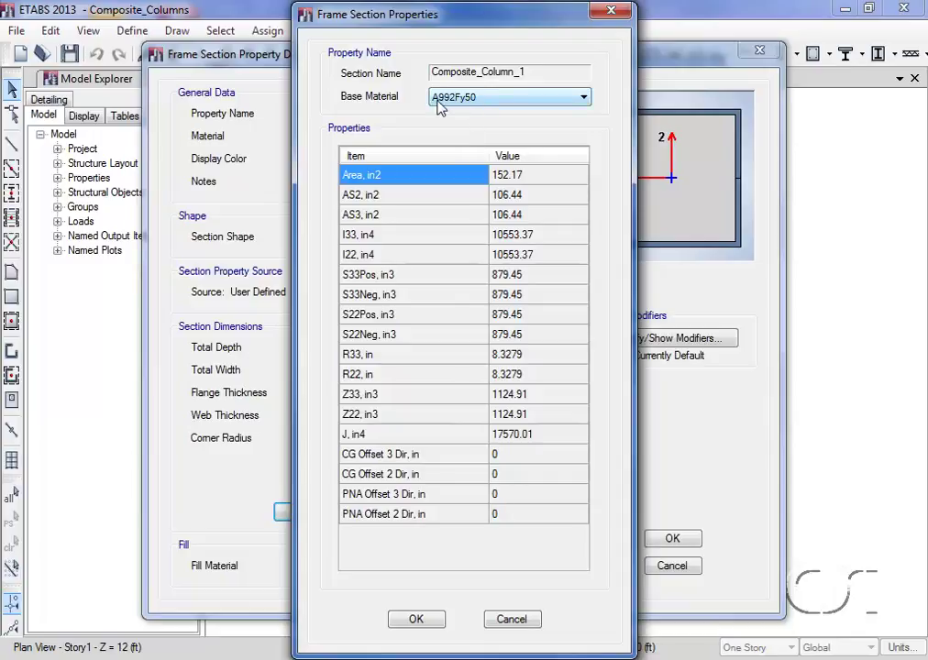
{"action": "left_click", "coordinate": [485, 101]}
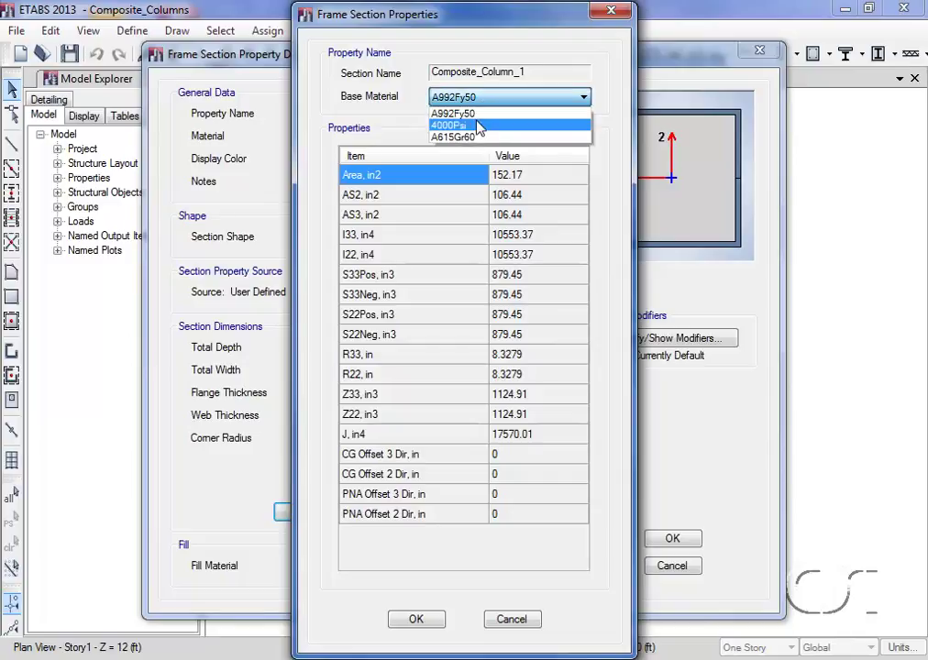
{"action": "left_click", "coordinate": [480, 125]}
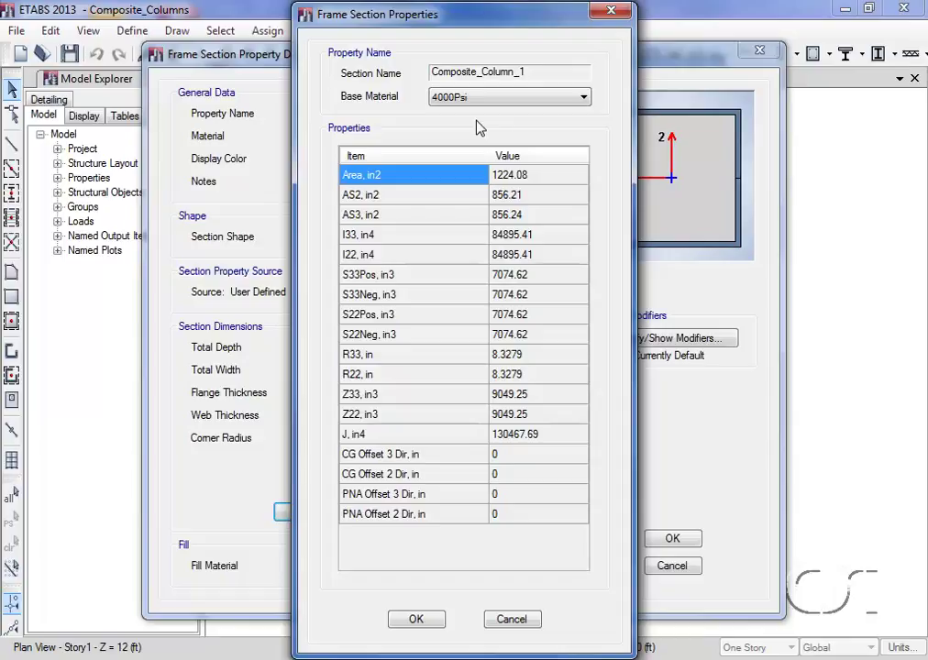
{"action": "left_click", "coordinate": [416, 620]}
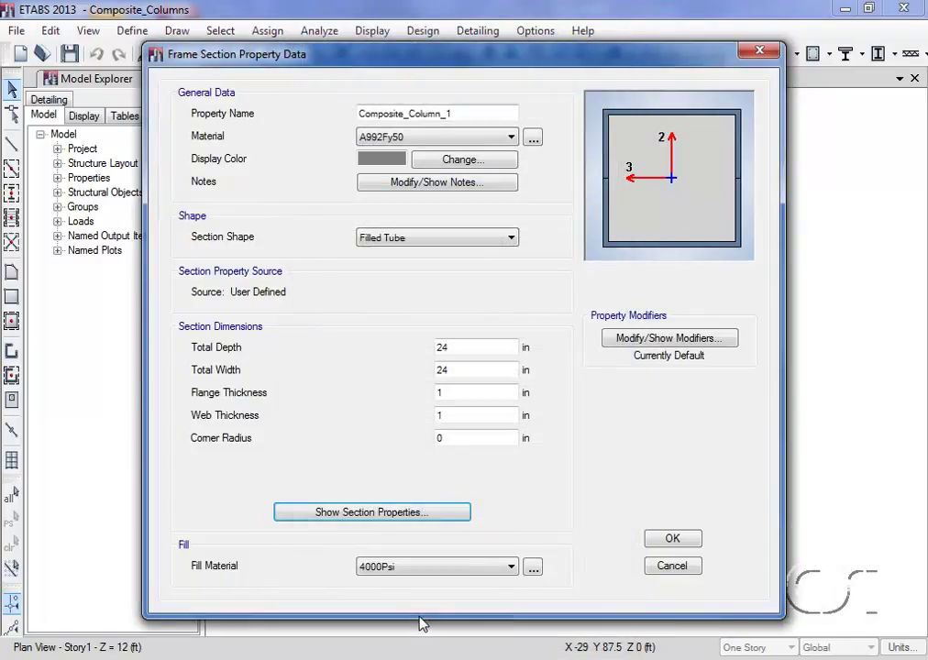
{"action": "left_click", "coordinate": [672, 540]}
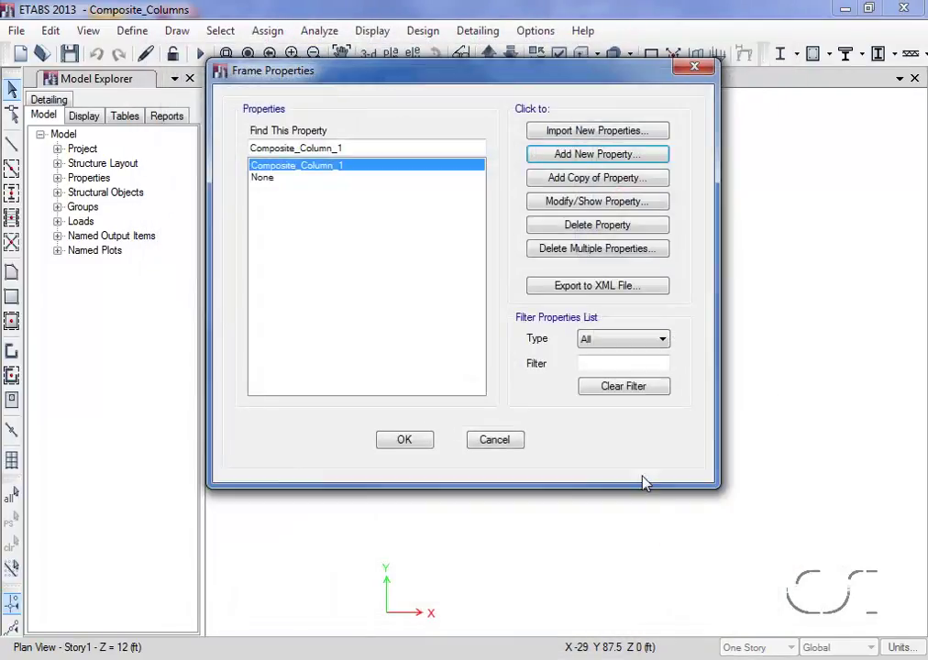
Add a Section Designer frame property named Composite_Column_2 with base material 4000Psi and design type Composite Column
{"action": "left_click", "coordinate": [576, 155]}
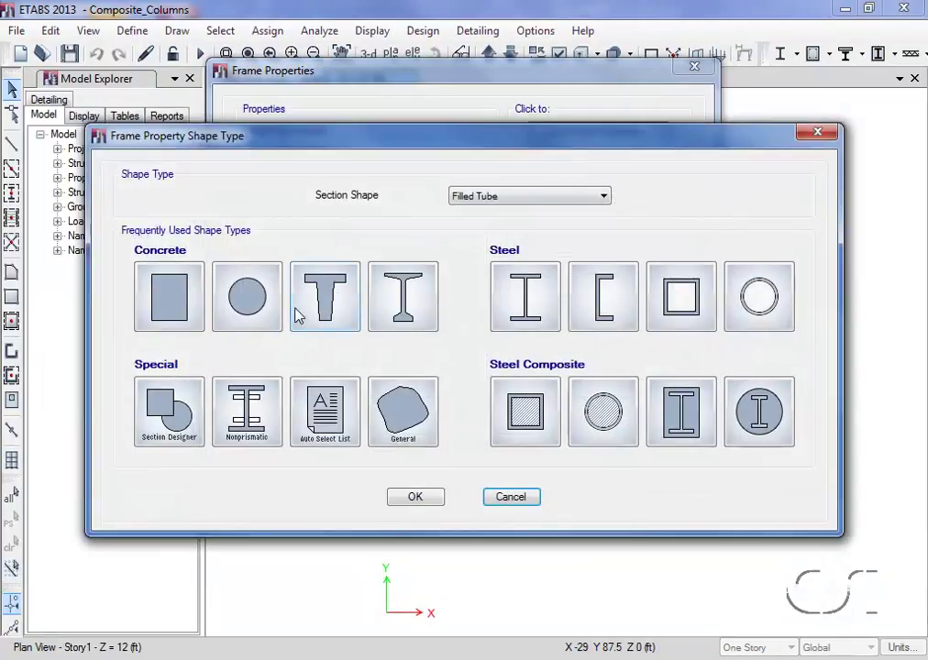
{"action": "left_click", "coordinate": [169, 406]}
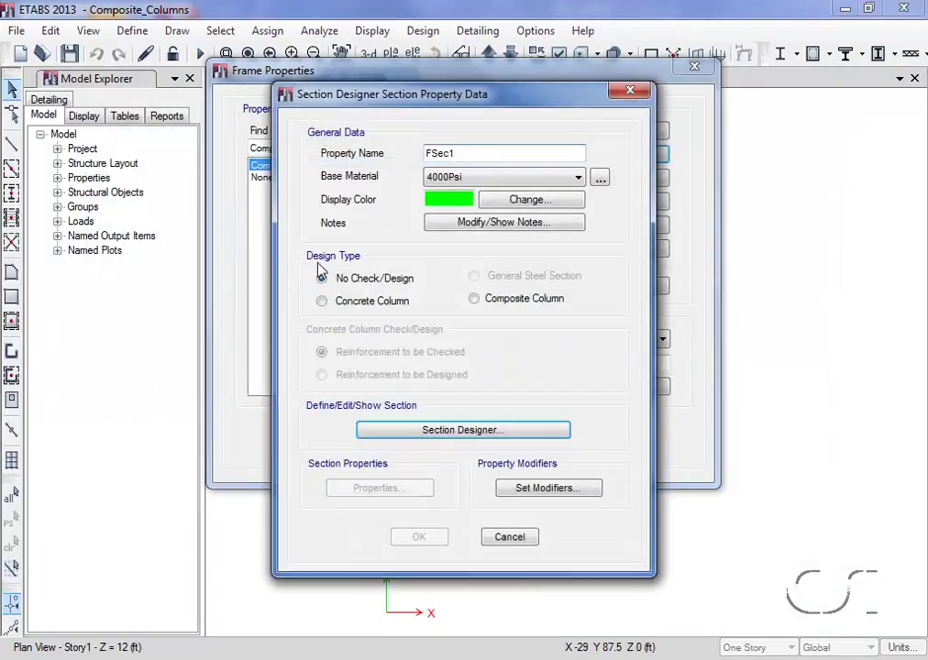
{"action": "double_click", "coordinate": [464, 151]}
{"action": "type", "text": "Composite_Colu"}
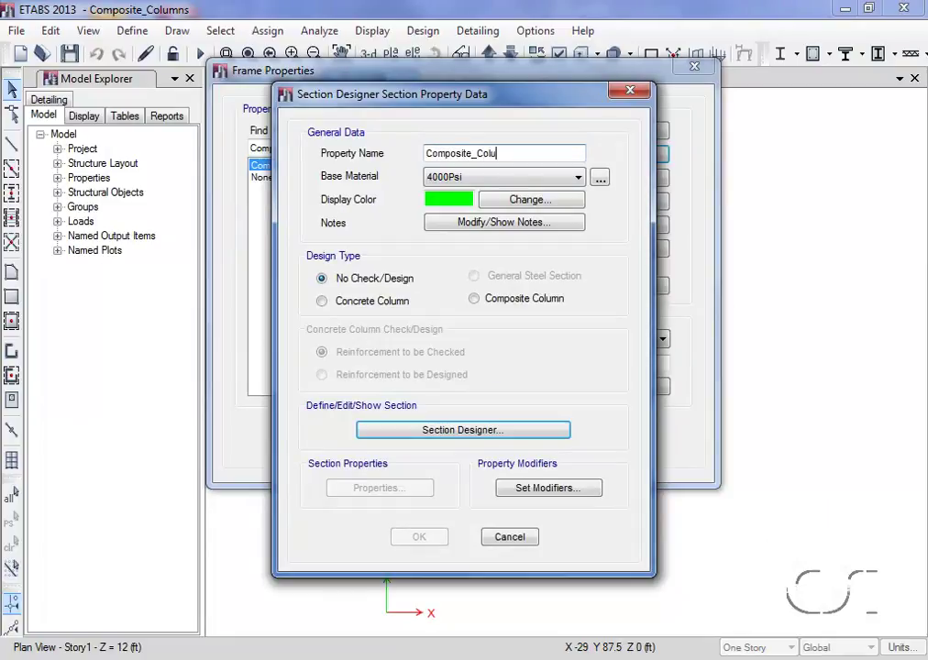
{"action": "type", "text": "mn_2"}
{"action": "left_click", "coordinate": [468, 183]}
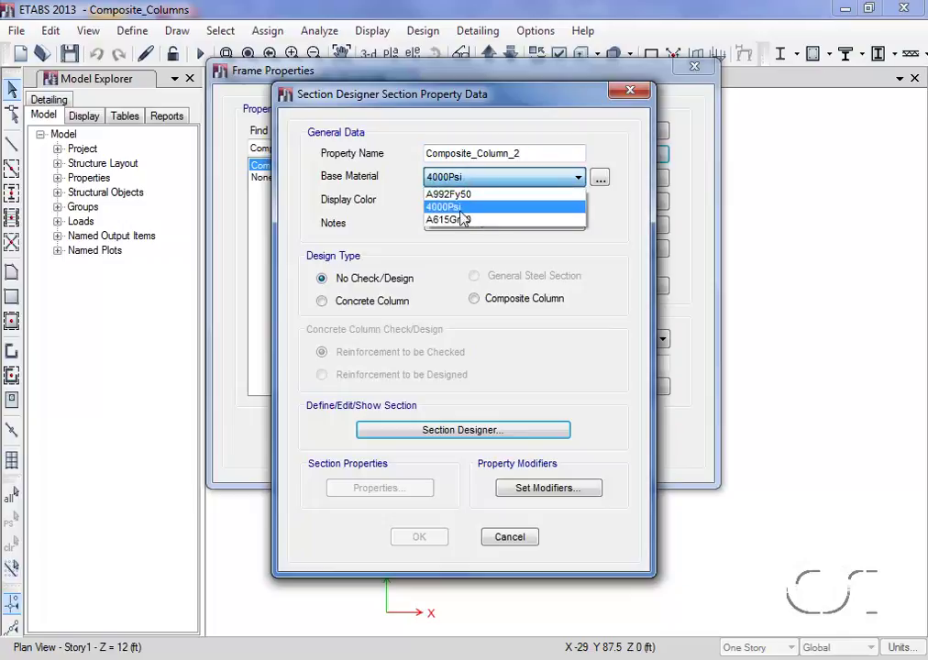
{"action": "left_click", "coordinate": [461, 209]}
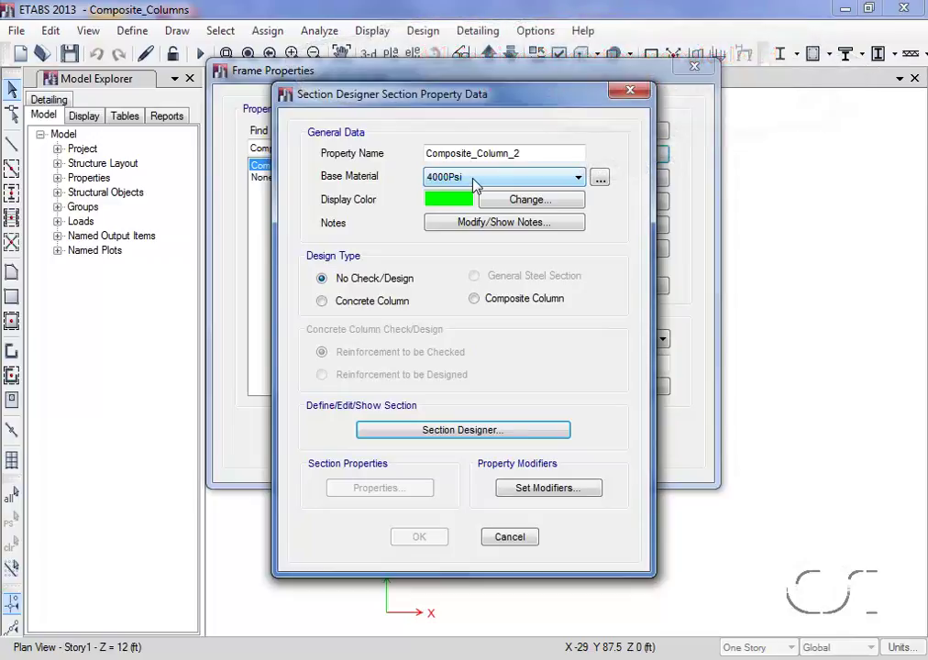
{"action": "left_click", "coordinate": [476, 304]}
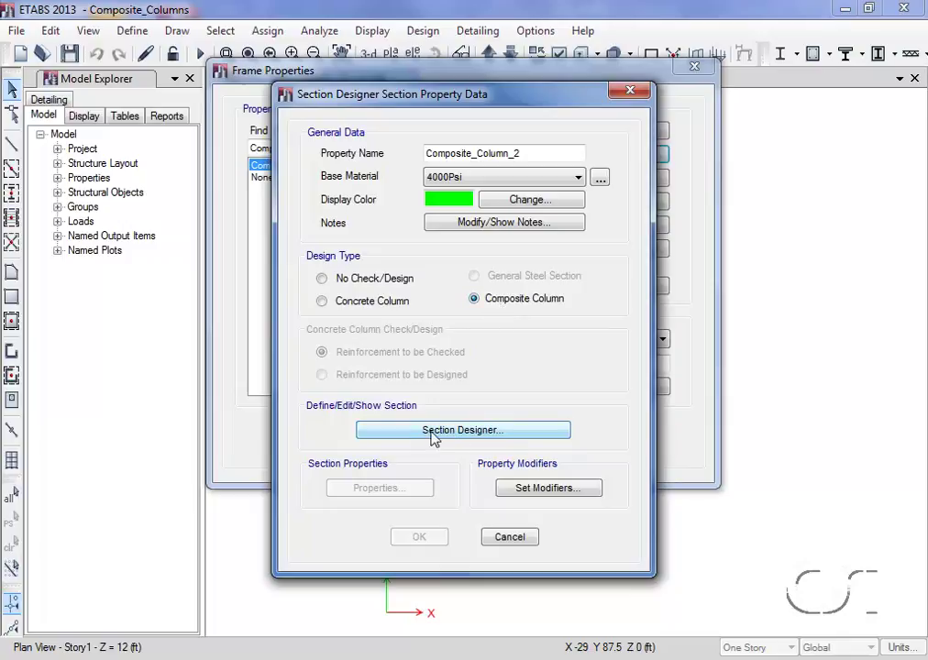
Draw a steel tube centred on the axes' origin in Section Designer and review its object properties
{"action": "left_click", "coordinate": [475, 431]}
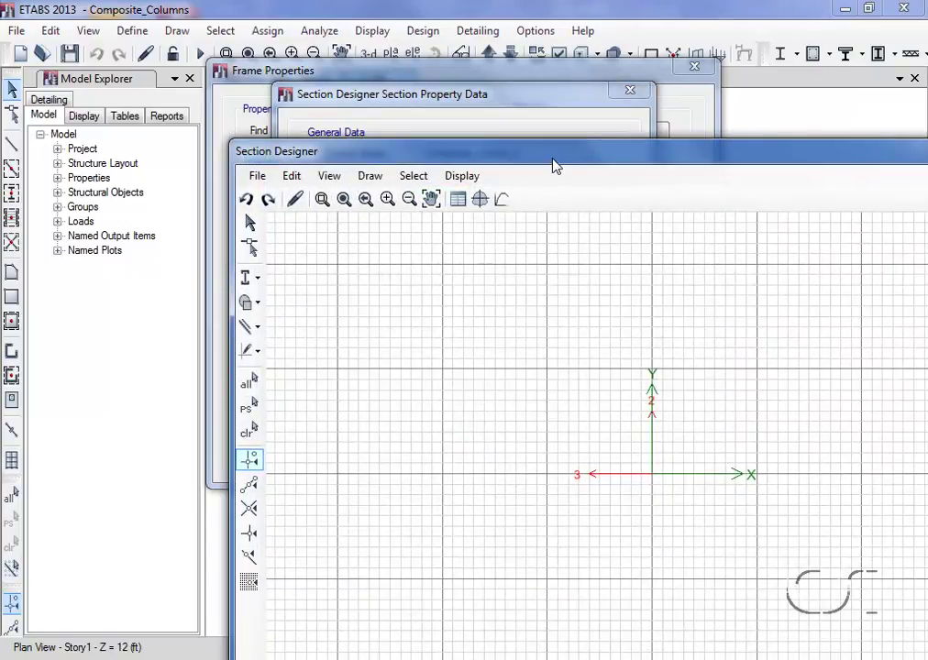
{"action": "left_click_drag", "start_coordinate": [554, 157], "coordinate": [387, 25]}
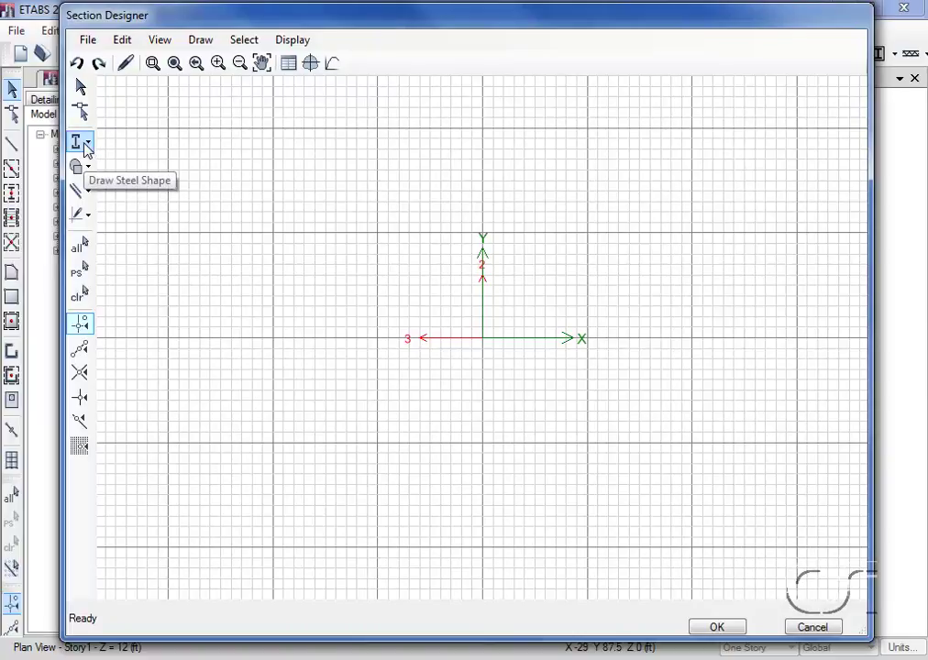
{"action": "left_click", "coordinate": [84, 145]}
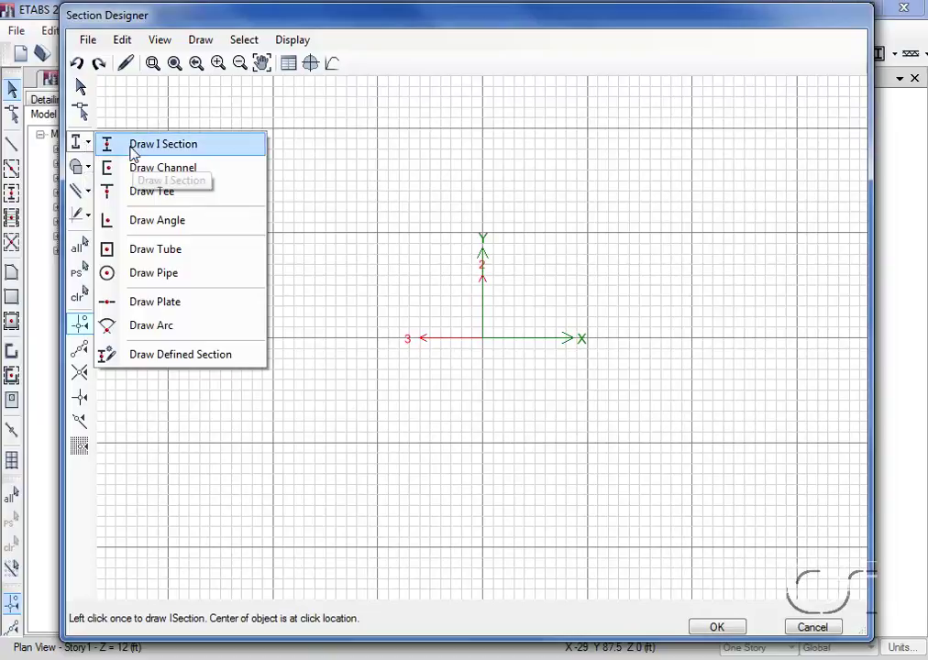
{"action": "left_click", "coordinate": [197, 250]}
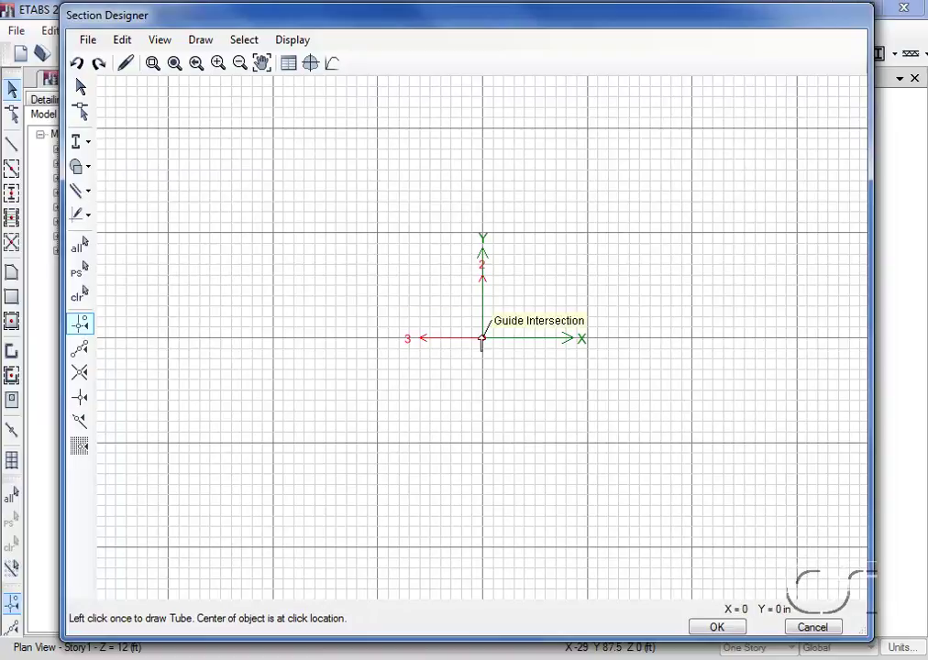
{"action": "left_click", "coordinate": [483, 339]}
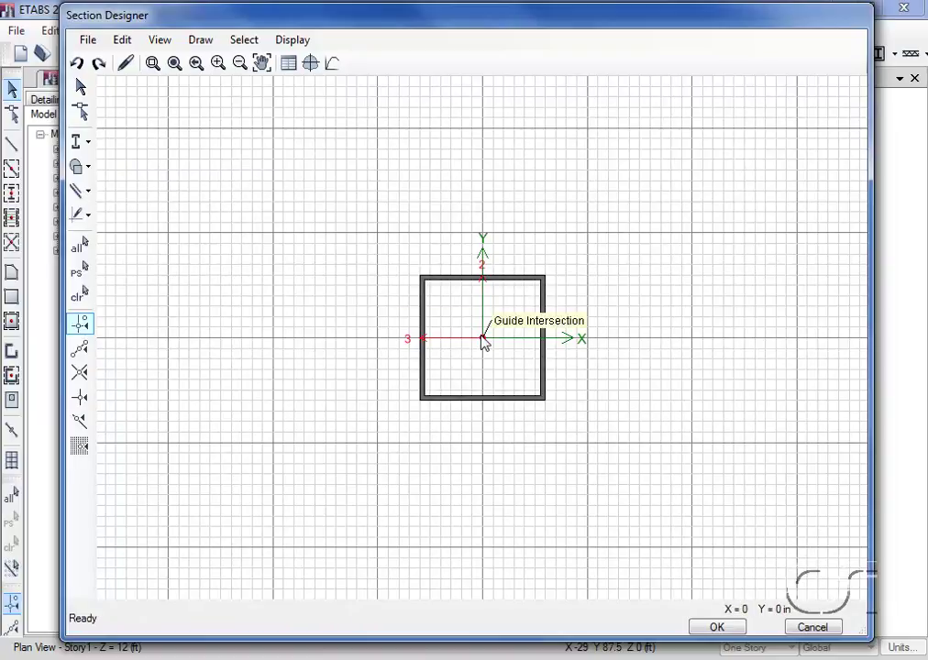
{"action": "right_click", "coordinate": [447, 286]}
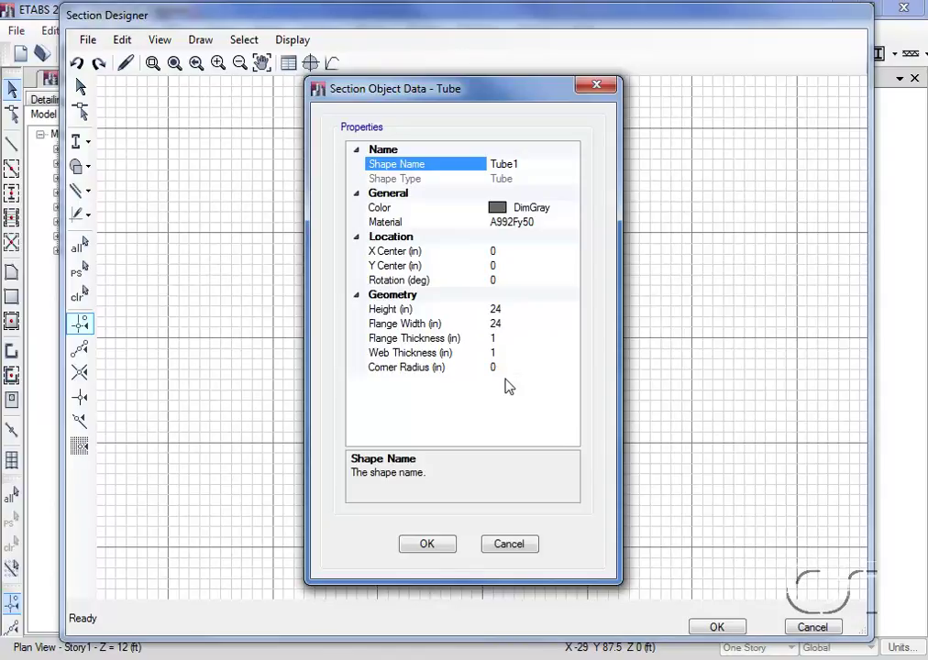
{"action": "left_click", "coordinate": [439, 549]}
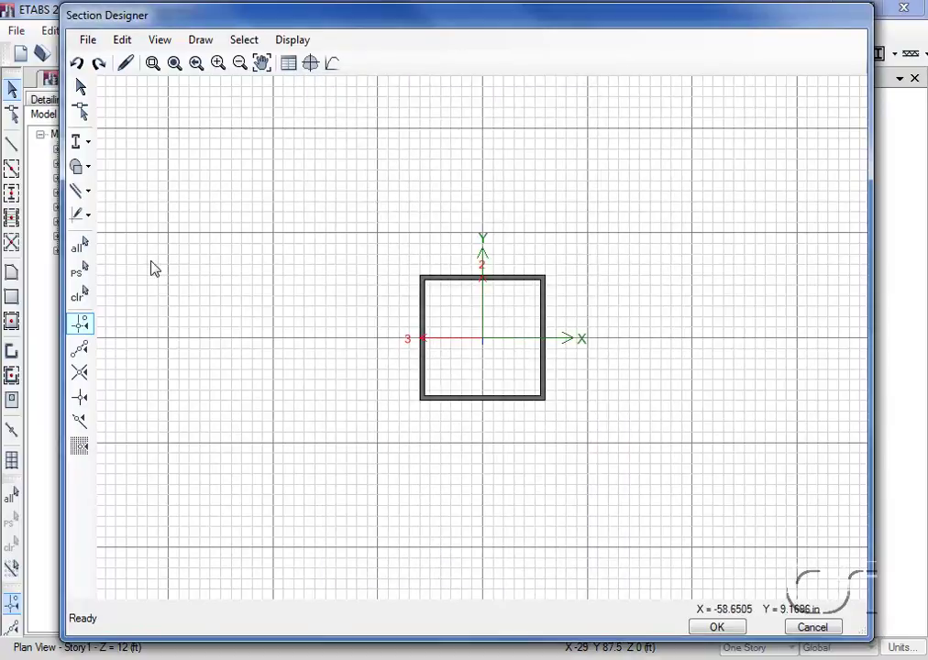
Draw a solid concrete rectangle centred on the origin as the steel tube's fill
{"action": "left_click", "coordinate": [77, 168]}
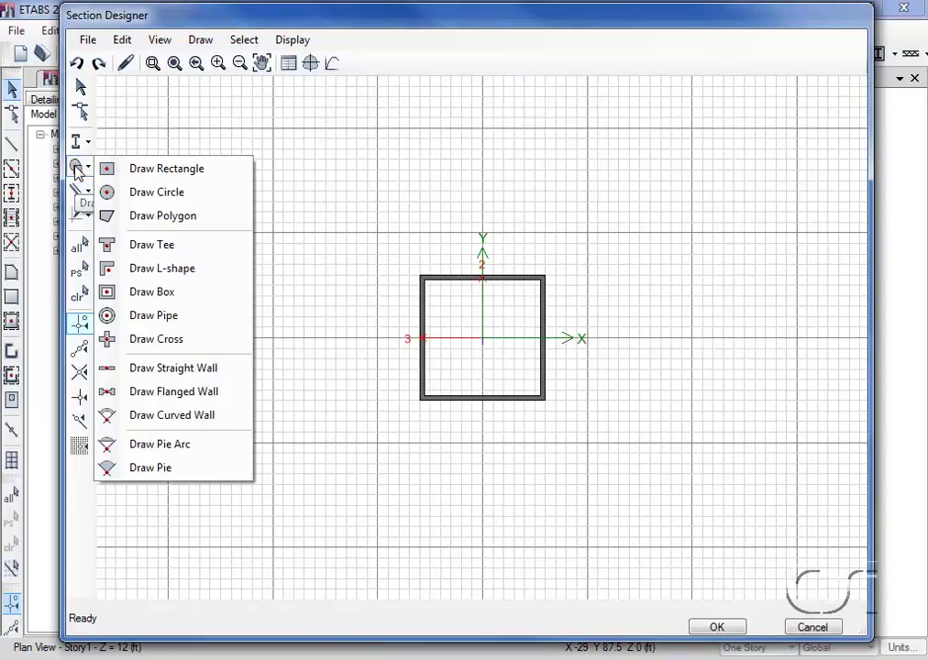
{"action": "left_click", "coordinate": [157, 171]}
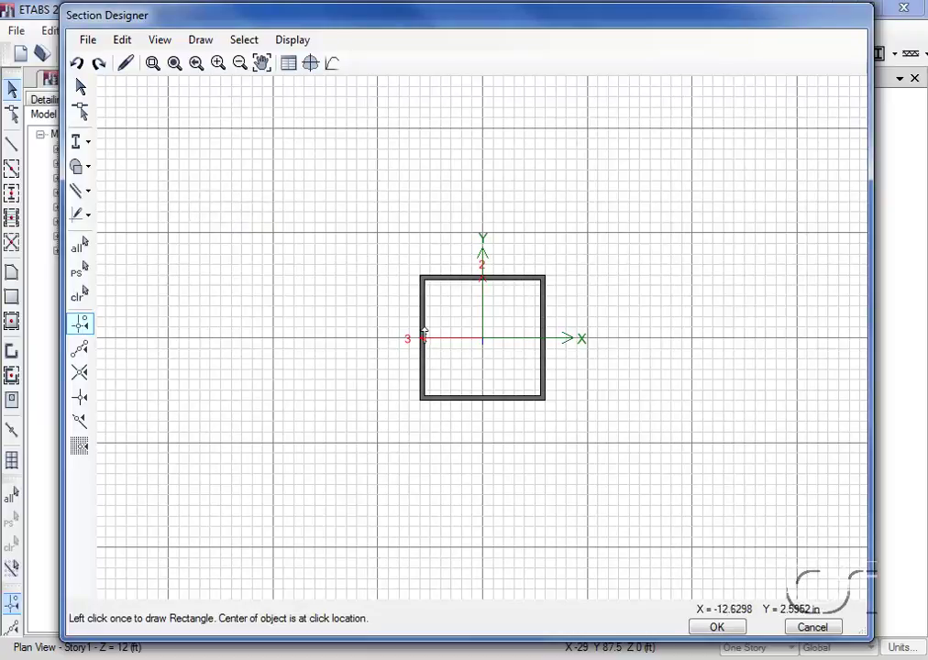
{"action": "left_click", "coordinate": [483, 339]}
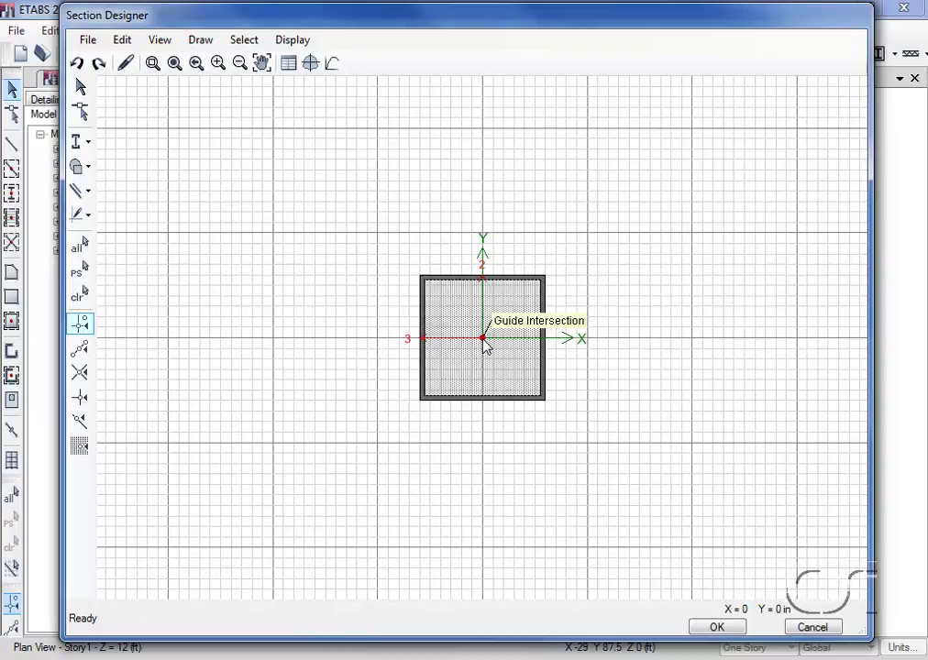
Check the section for overlaps between the tube and the rectangle
{"action": "left_click", "coordinate": [123, 42]}
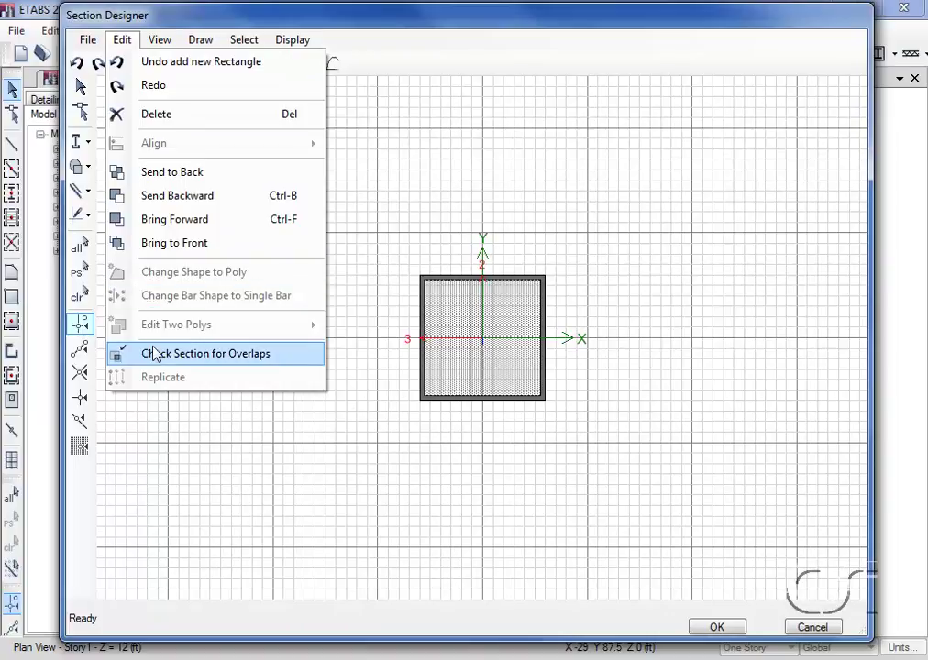
{"action": "left_click", "coordinate": [266, 358]}
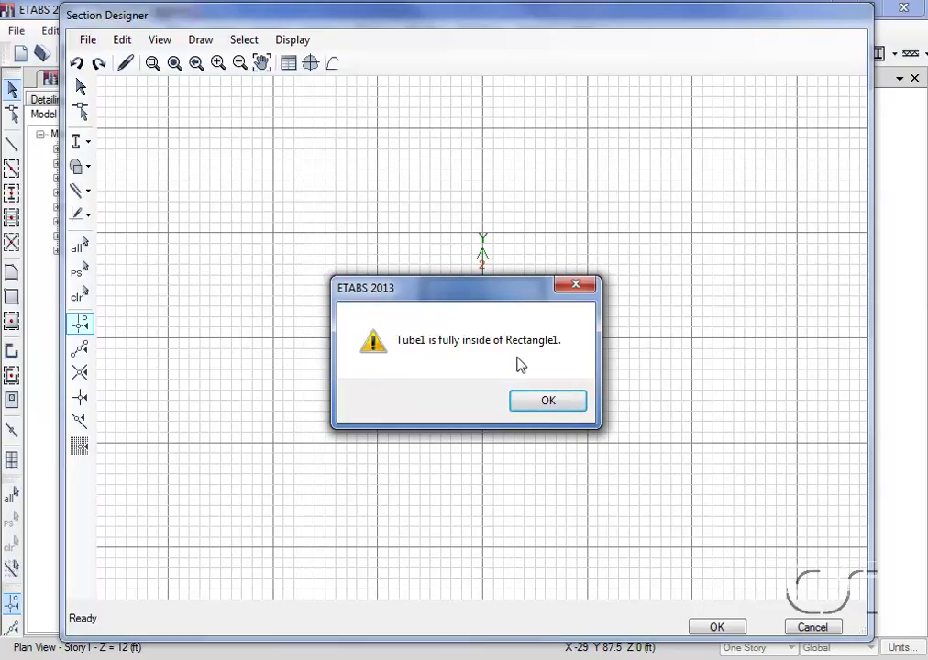
{"action": "left_click", "coordinate": [532, 401]}
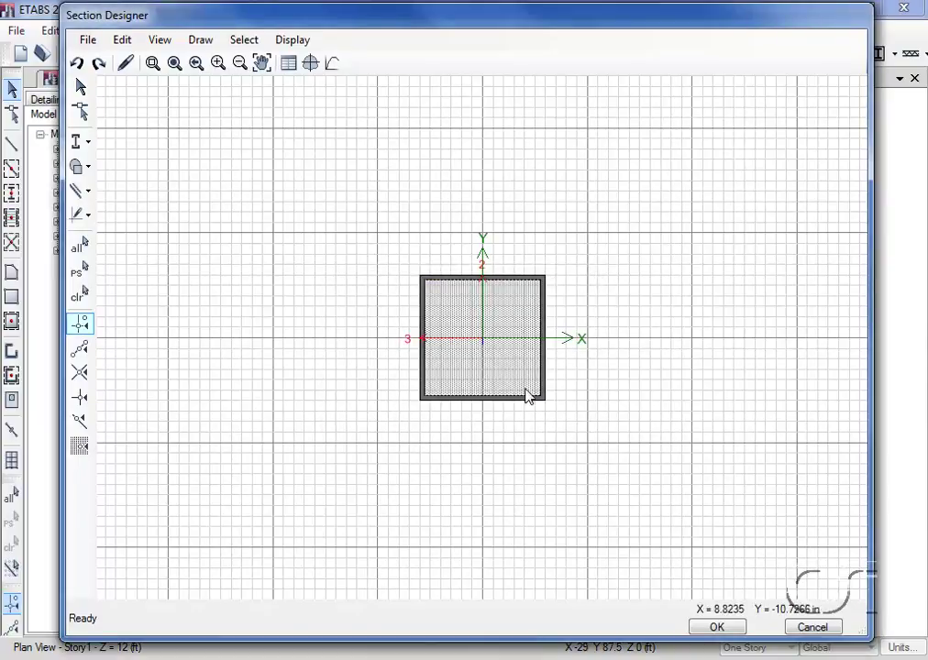
Set the concrete rectangle's height and width to 22 in
{"action": "right_click", "coordinate": [483, 340]}
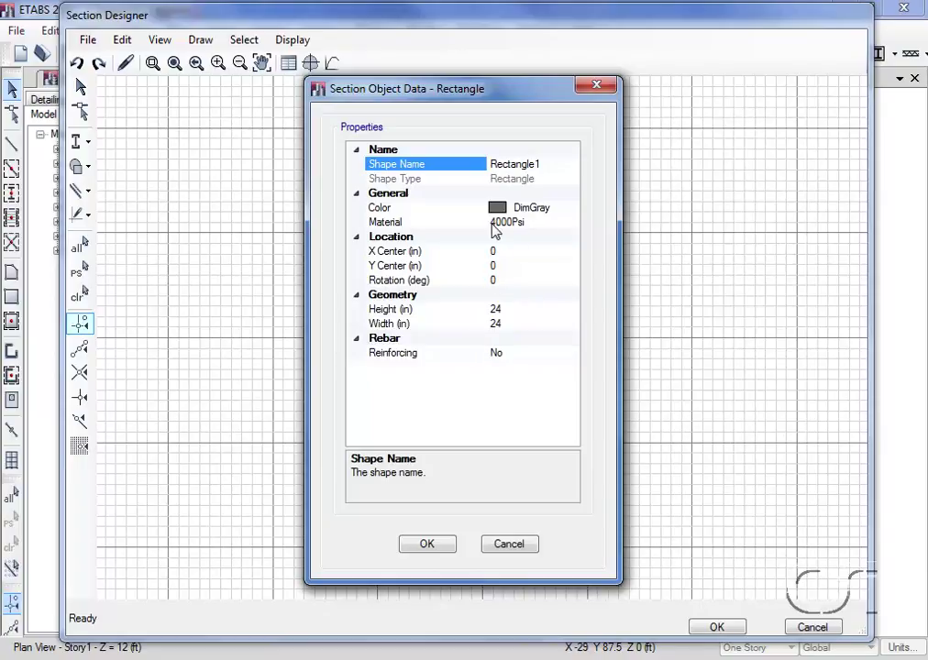
{"action": "left_click", "coordinate": [512, 308]}
{"action": "double_click", "coordinate": [511, 307]}
{"action": "type", "text": "22"}
{"action": "left_click", "coordinate": [510, 324]}
{"action": "double_click", "coordinate": [509, 323]}
{"action": "type", "text": "22"}
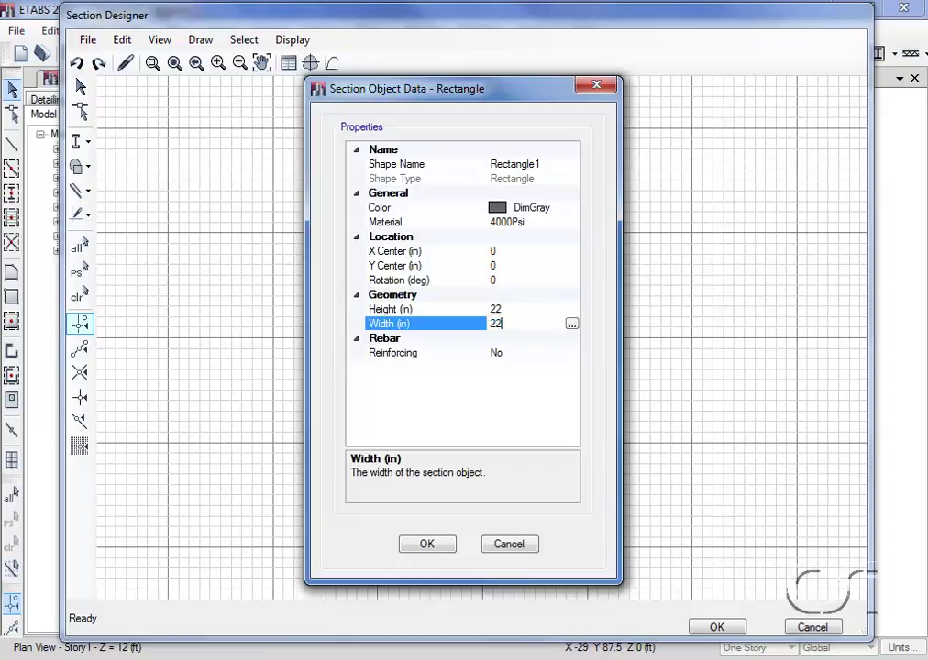
{"action": "left_click", "coordinate": [427, 545]}
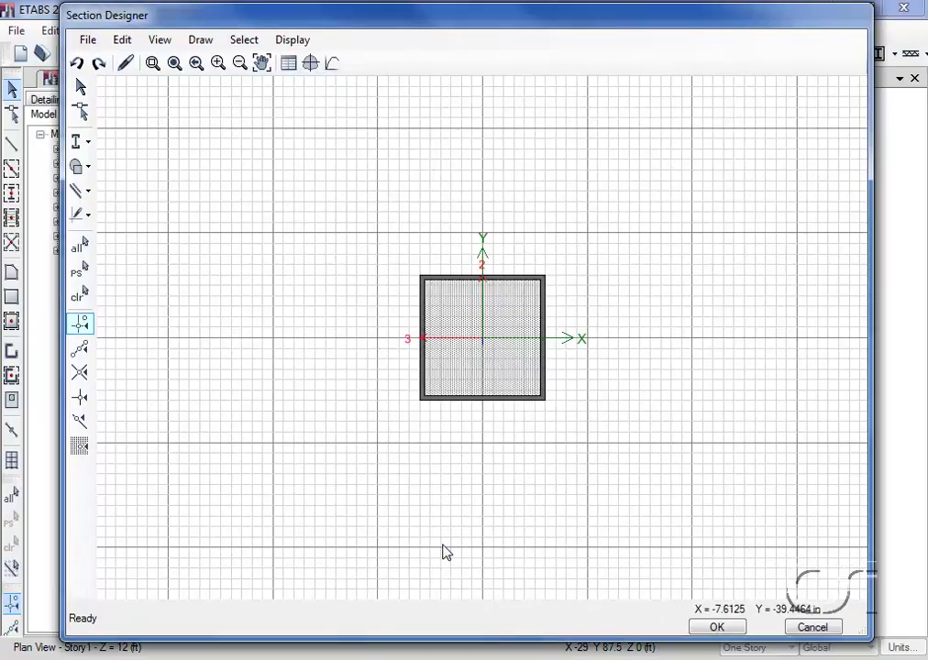
Recheck the section for overlaps between the steel tube and the resized concrete rectangle
{"action": "left_click", "coordinate": [127, 43]}
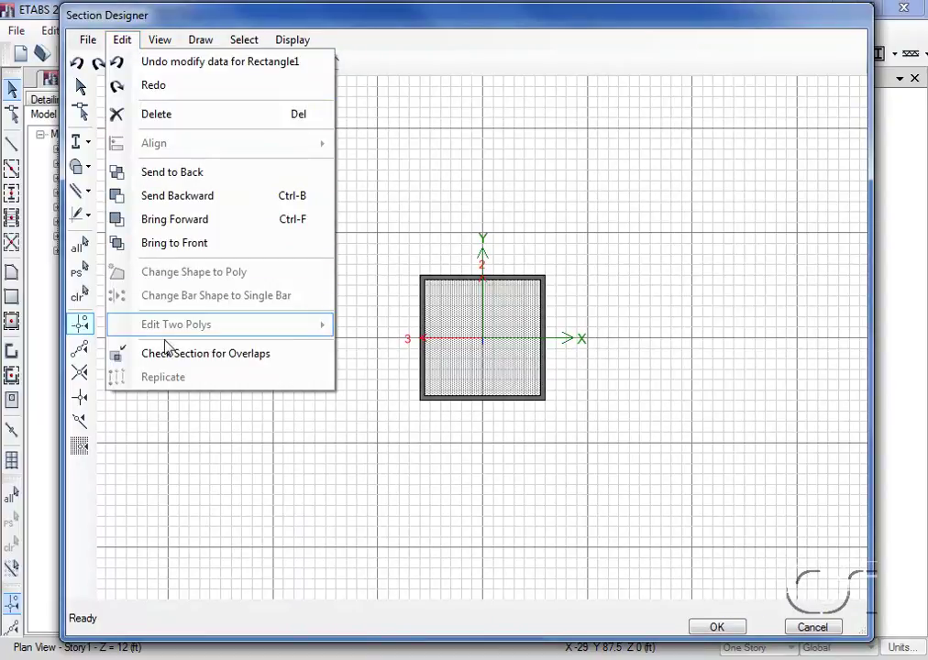
{"action": "left_click", "coordinate": [275, 355]}
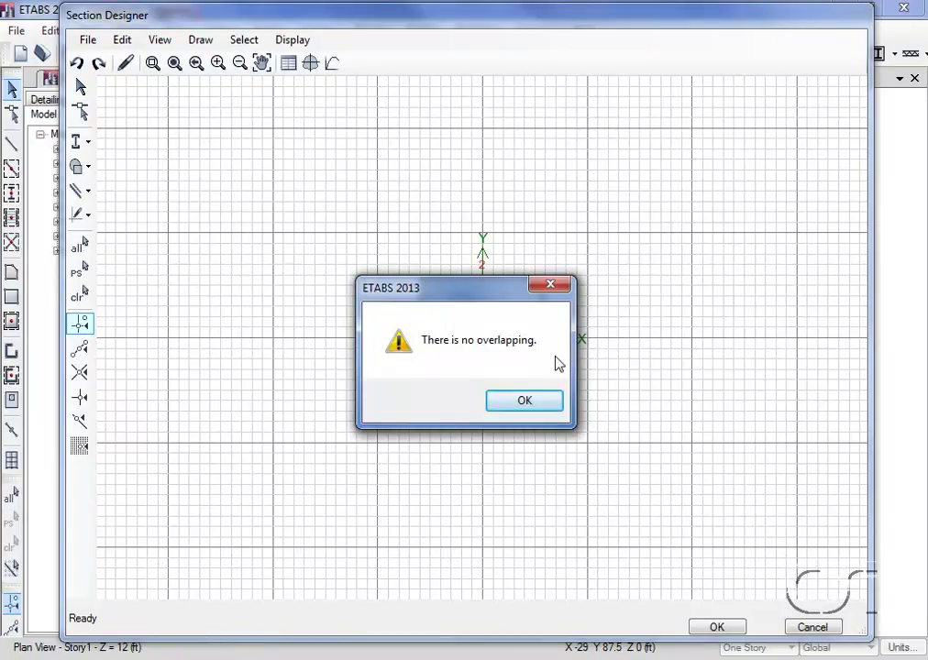
{"action": "left_click", "coordinate": [524, 403]}
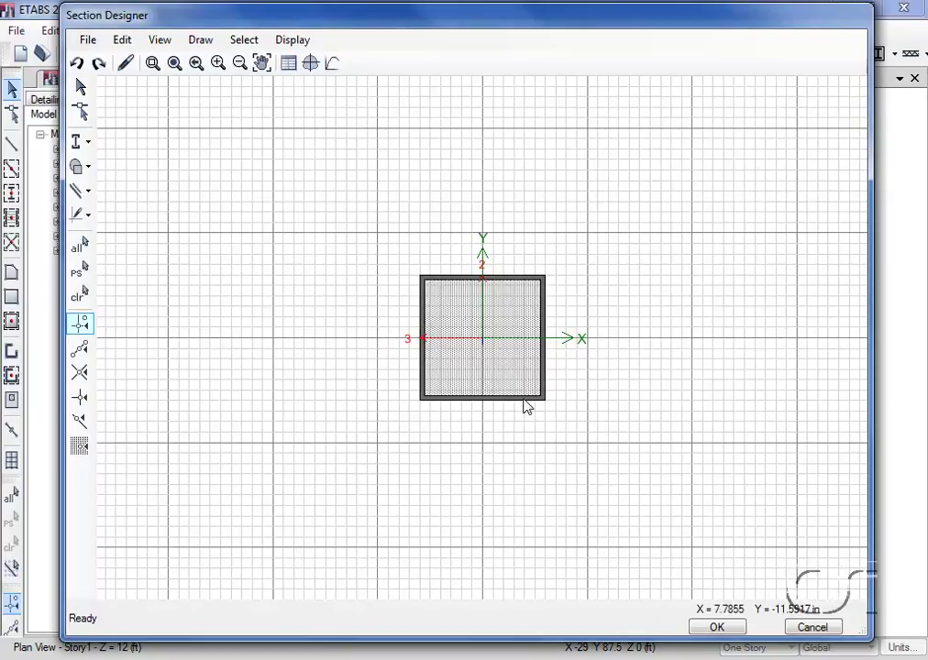
Display the calculated section properties of the concrete-filled tube and move their window aside to compare it with the drawn section
{"action": "left_click", "coordinate": [293, 42]}
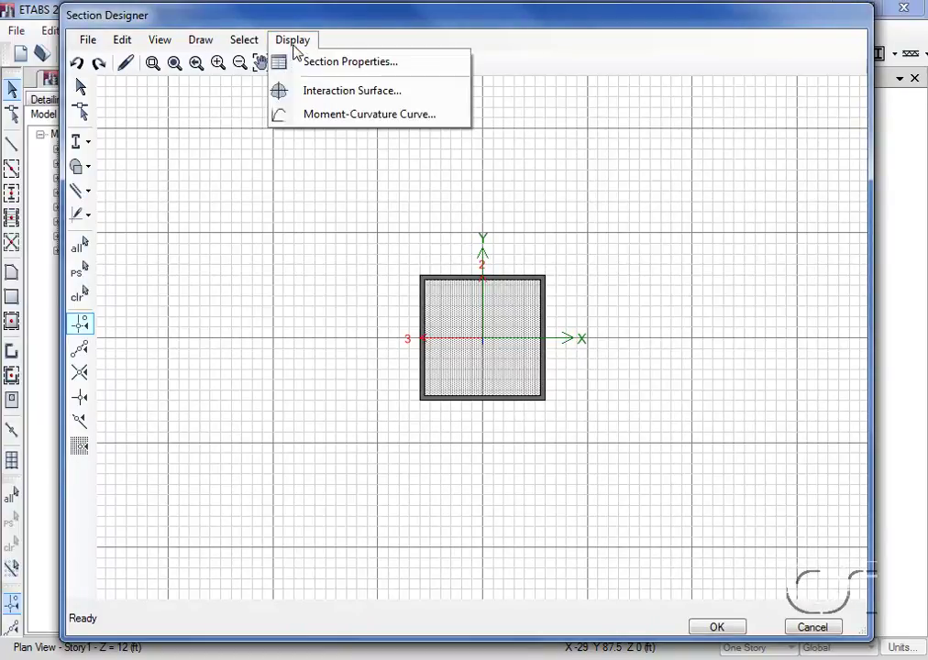
{"action": "left_click", "coordinate": [384, 65]}
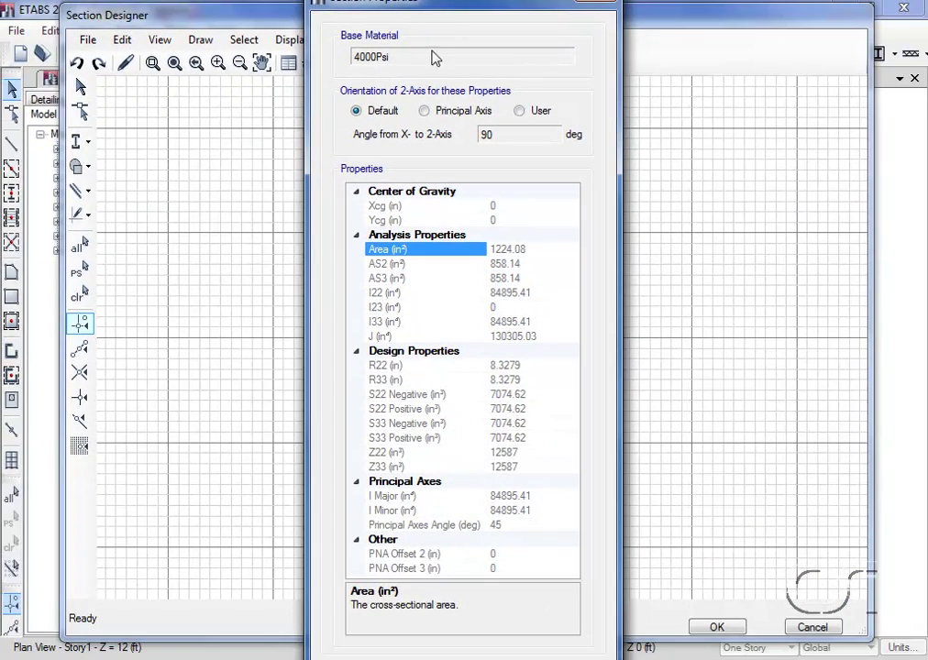
{"action": "left_click_drag", "start_coordinate": [456, 8], "coordinate": [309, 7]}
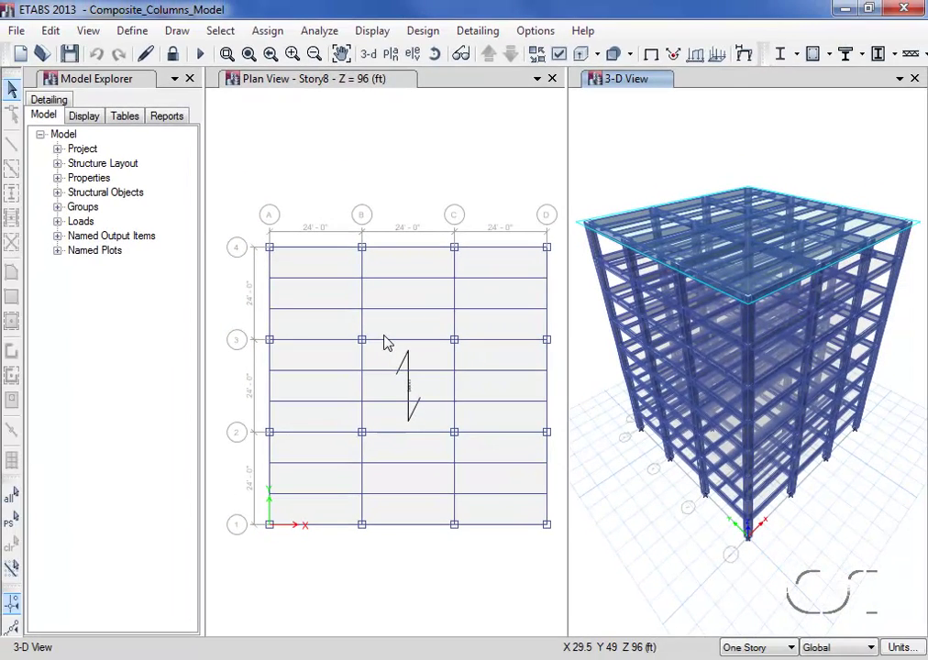
Inspect the assignments and design procedure of the Story8 corner column C4 in the 3-D view
{"action": "right_click", "coordinate": [594, 246]}
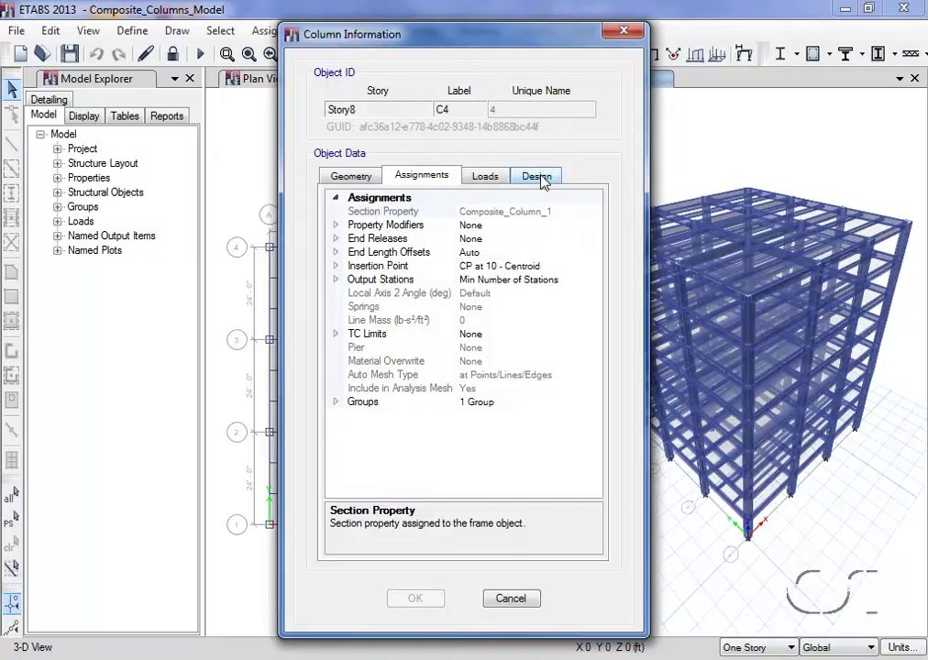
{"action": "left_click", "coordinate": [540, 177]}
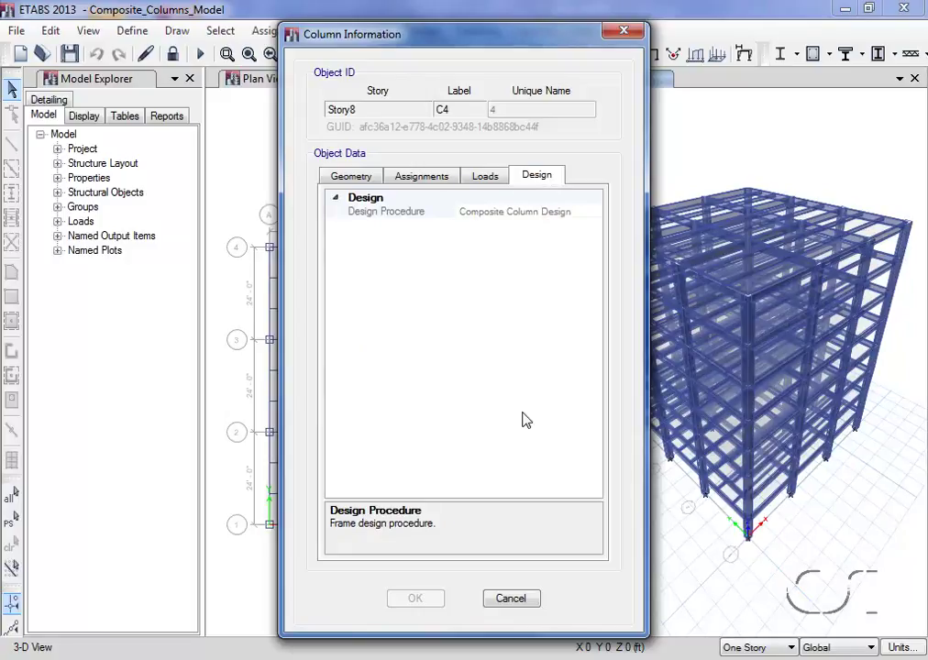
{"action": "left_click", "coordinate": [518, 600]}
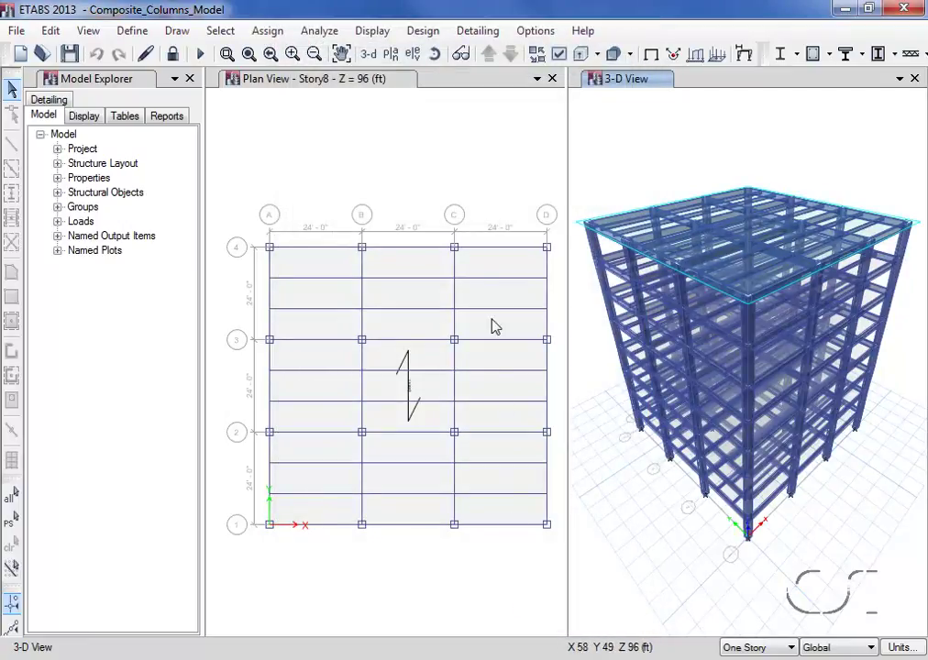
Review all the composite column design preferences for AISC 360-10 and accept them as they are
{"action": "left_click", "coordinate": [420, 32]}
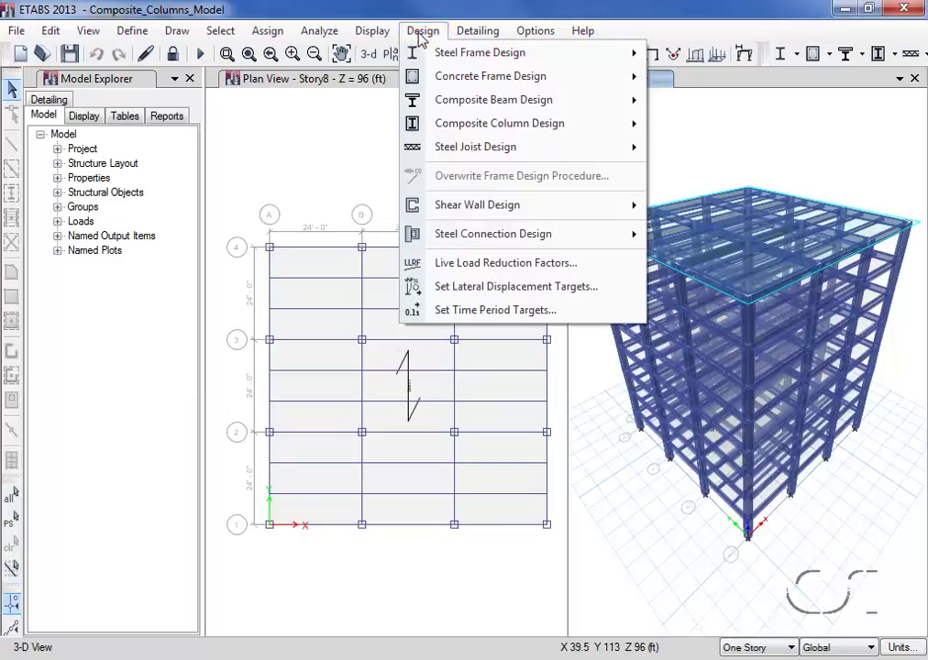
{"action": "mouse_move", "coordinate": [468, 133]}
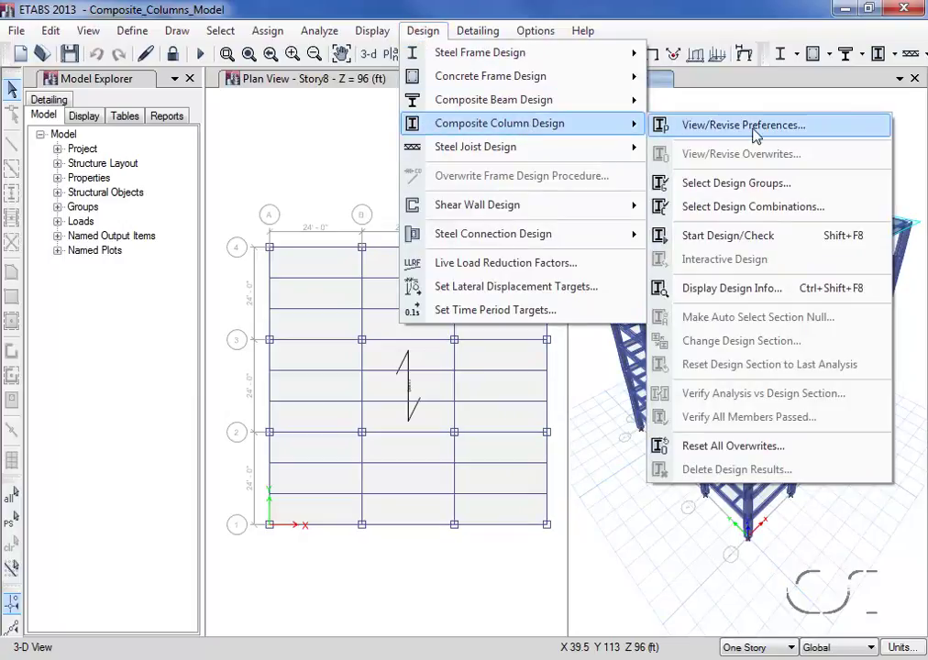
{"action": "left_click", "coordinate": [704, 133]}
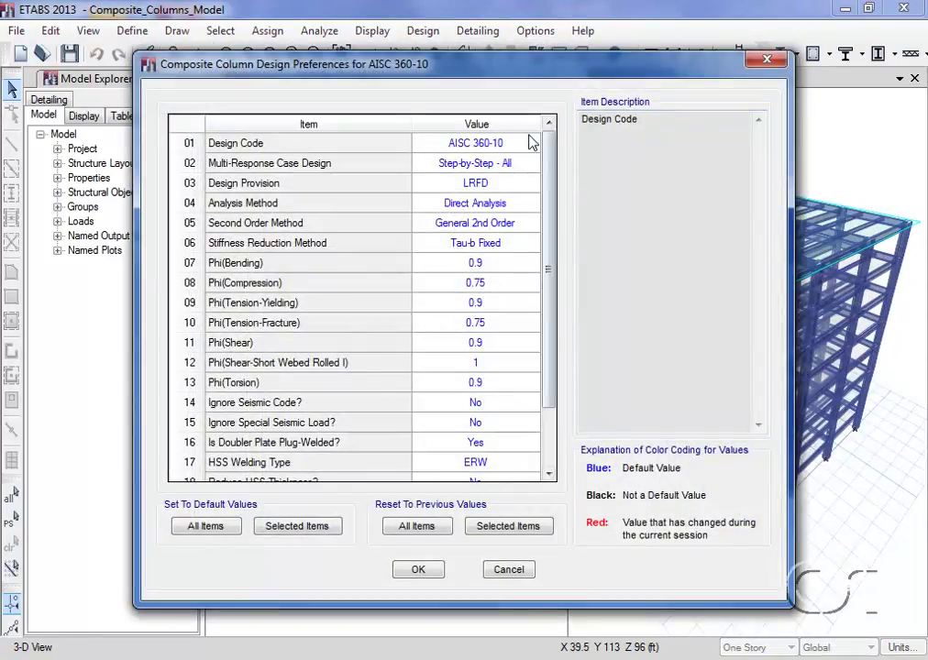
{"action": "left_click_drag", "start_coordinate": [553, 149], "coordinate": [551, 214]}
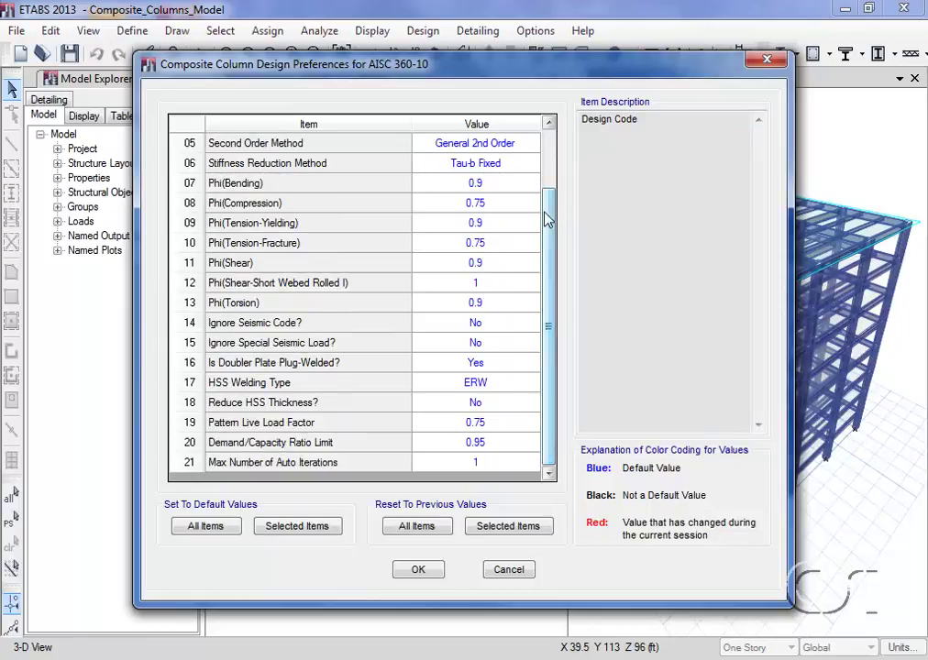
{"action": "left_click", "coordinate": [421, 570]}
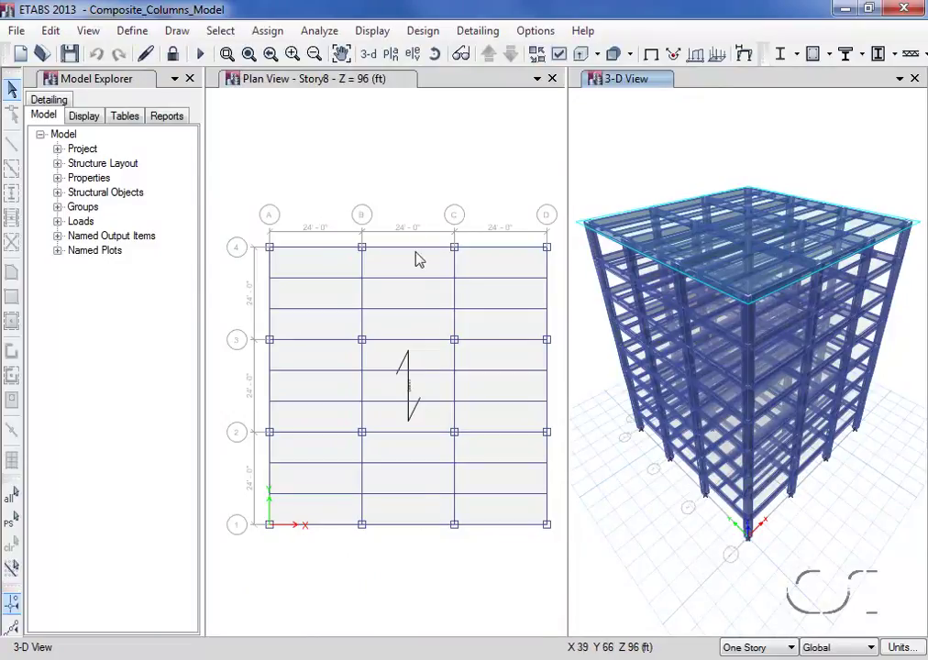
Run the composite column design check on the model
{"action": "left_click", "coordinate": [423, 30]}
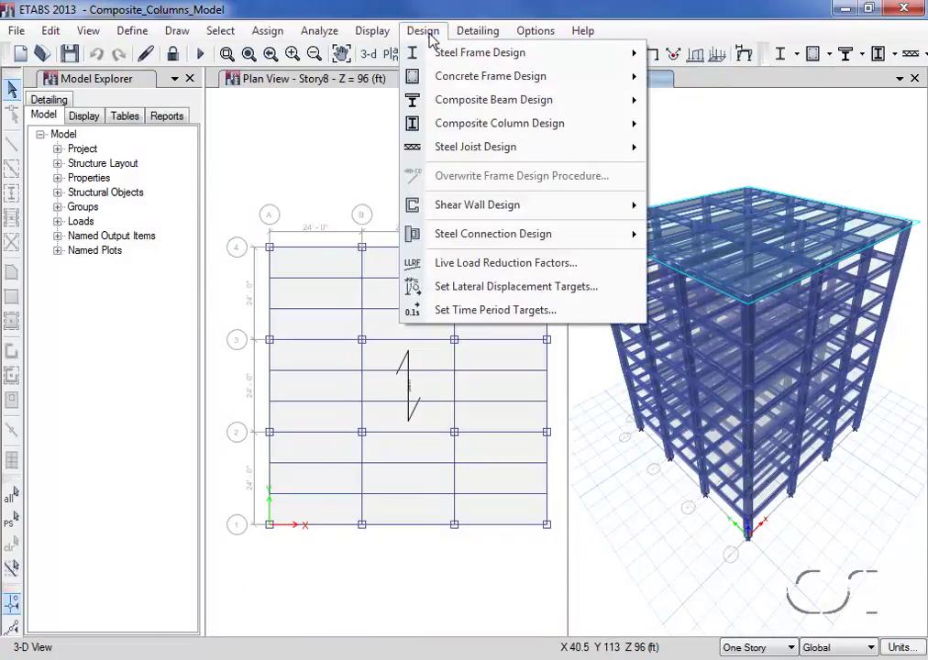
{"action": "mouse_move", "coordinate": [436, 127]}
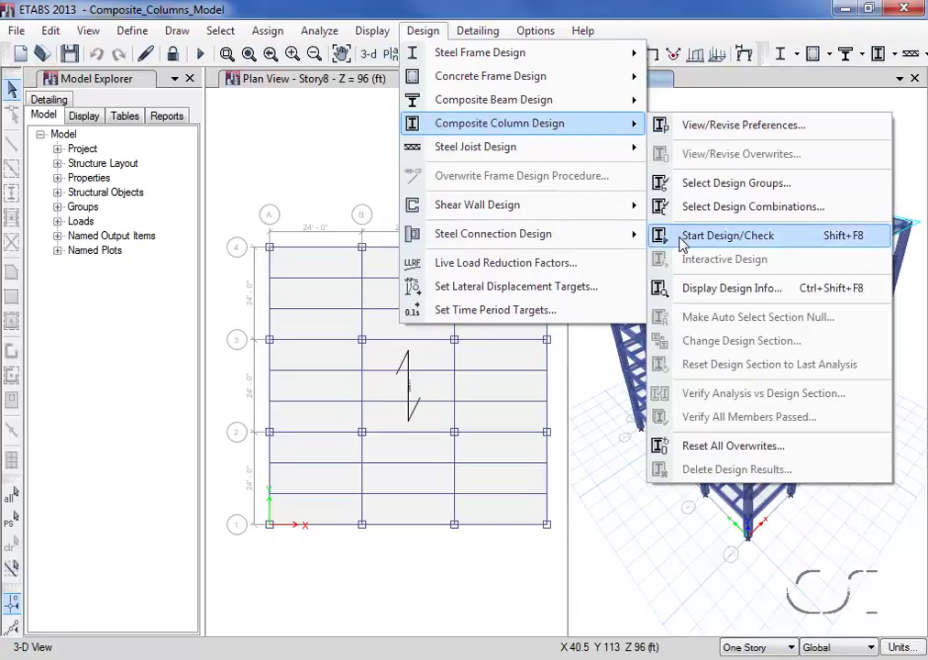
{"action": "left_click", "coordinate": [779, 244]}
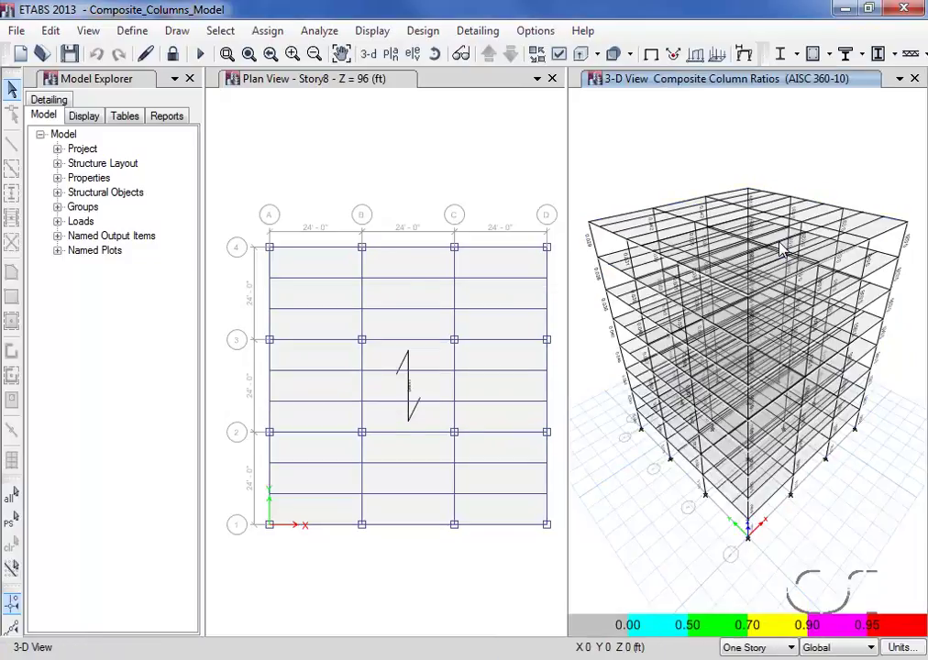
Examine the composite design information of Story8 column C4 and read through its detailed design summary report
{"action": "right_click", "coordinate": [596, 247]}
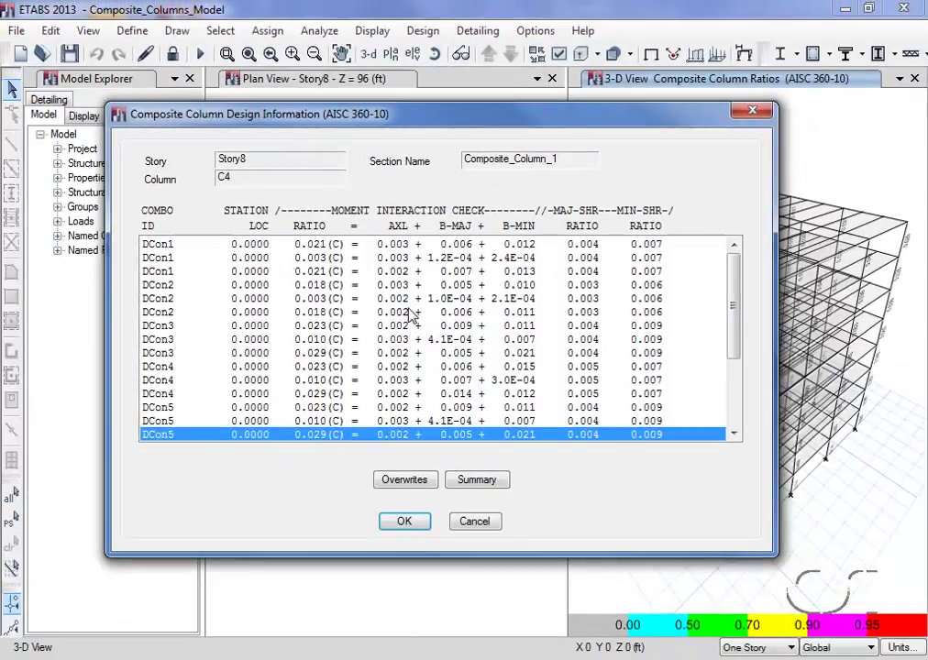
{"action": "left_click", "coordinate": [462, 482]}
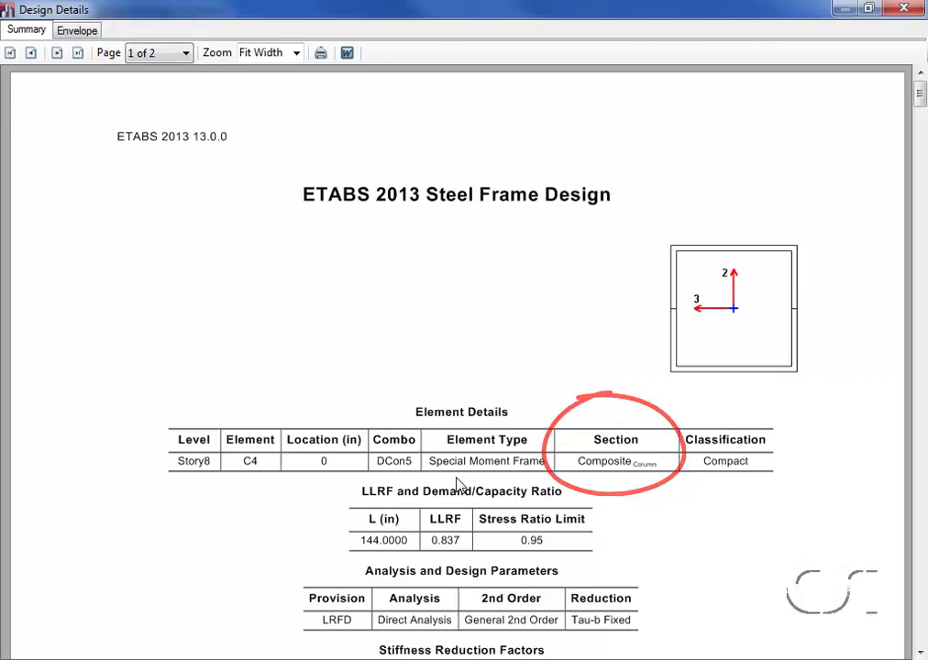
{"action": "scroll", "coordinate": [457, 484], "scroll_direction": "down", "scroll_amount": 3}
{"action": "scroll", "coordinate": [457, 484], "scroll_direction": "down", "scroll_amount": 5}
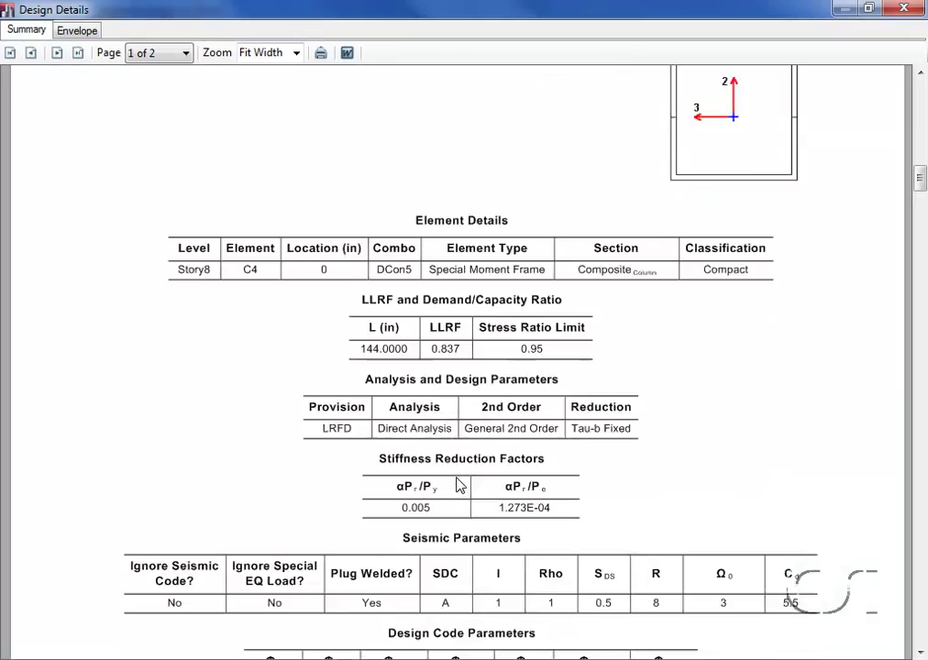
{"action": "scroll", "coordinate": [458, 484], "scroll_direction": "down", "scroll_amount": 3}
{"action": "scroll", "coordinate": [457, 484], "scroll_direction": "down", "scroll_amount": 3}
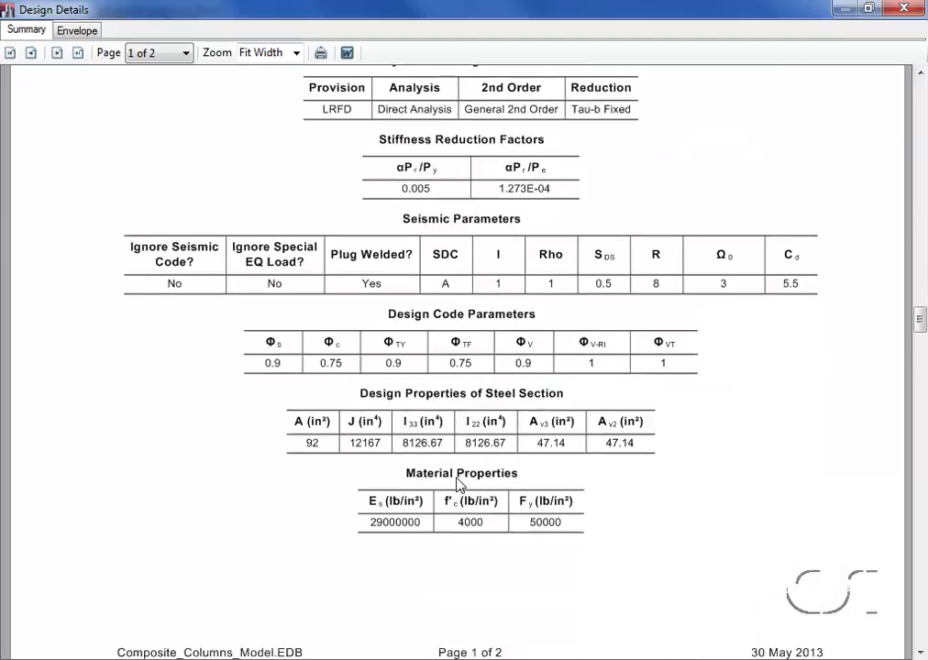
{"action": "scroll", "coordinate": [459, 486], "scroll_direction": "down", "scroll_amount": 3}
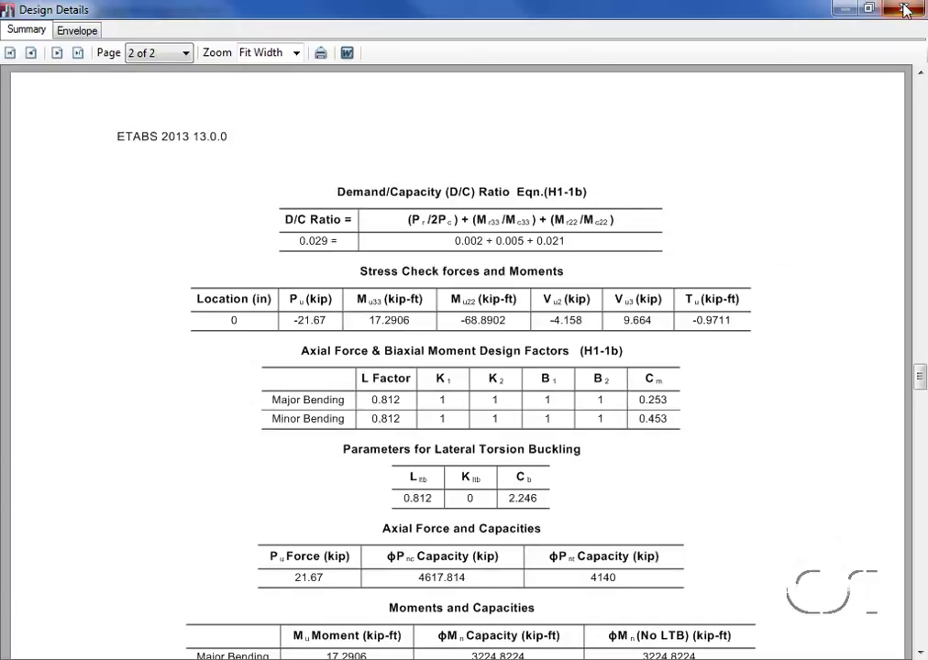
{"action": "left_click", "coordinate": [904, 9]}
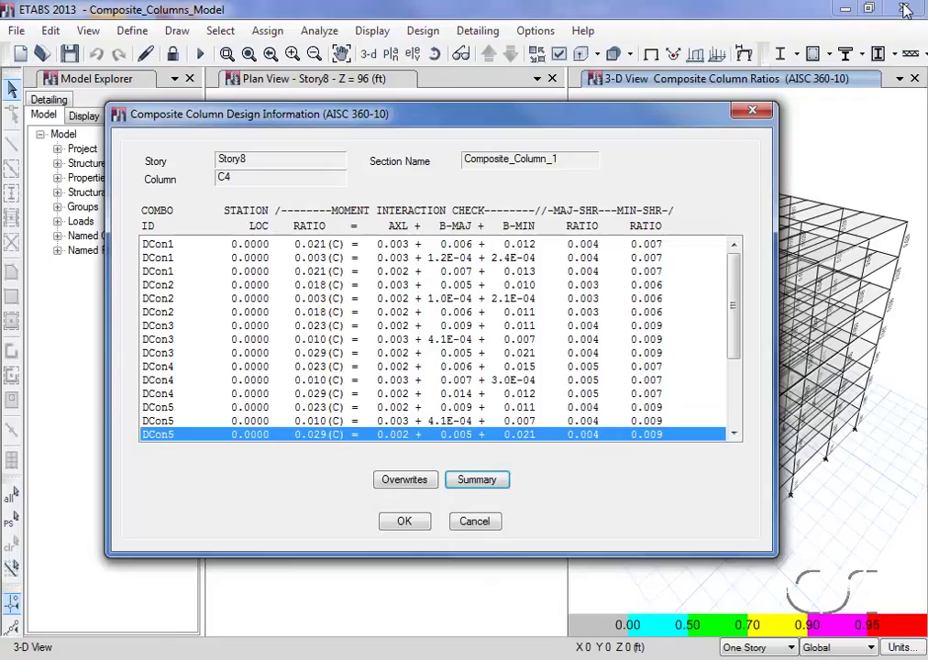
{"action": "left_click", "coordinate": [391, 523]}
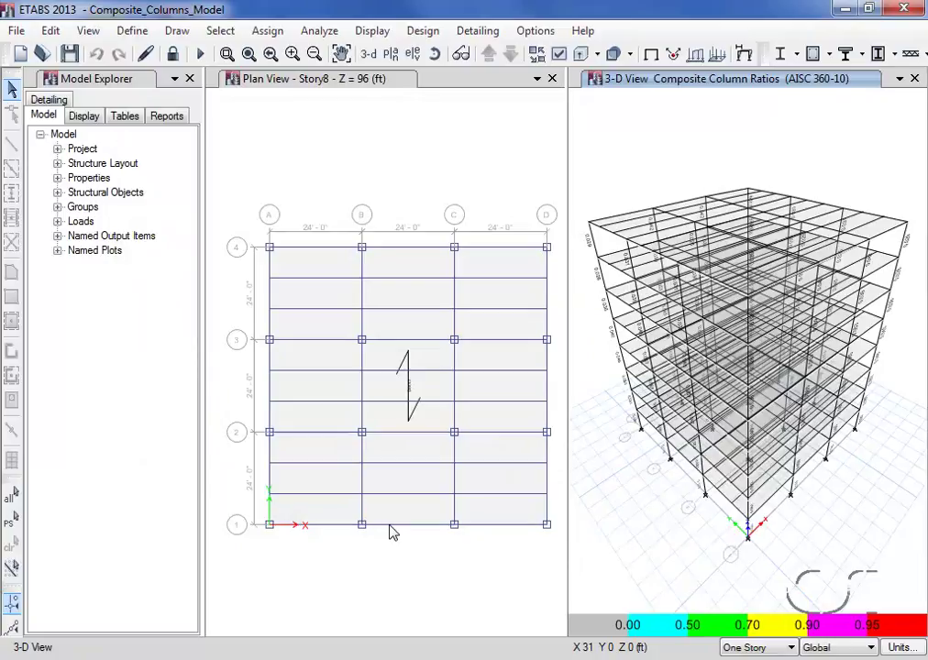